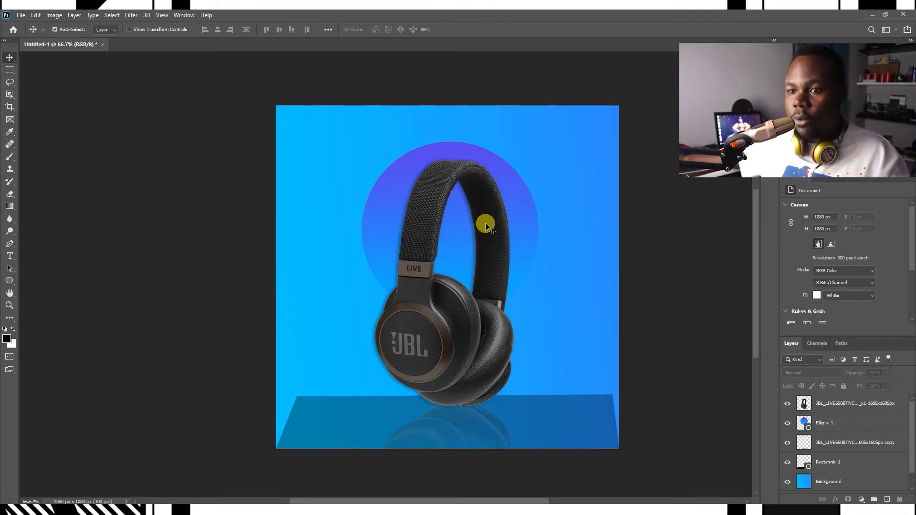
Step: Create a new 1080 × 1080 px, 300 ppi document from the Custom preset
key(ctrl+n)
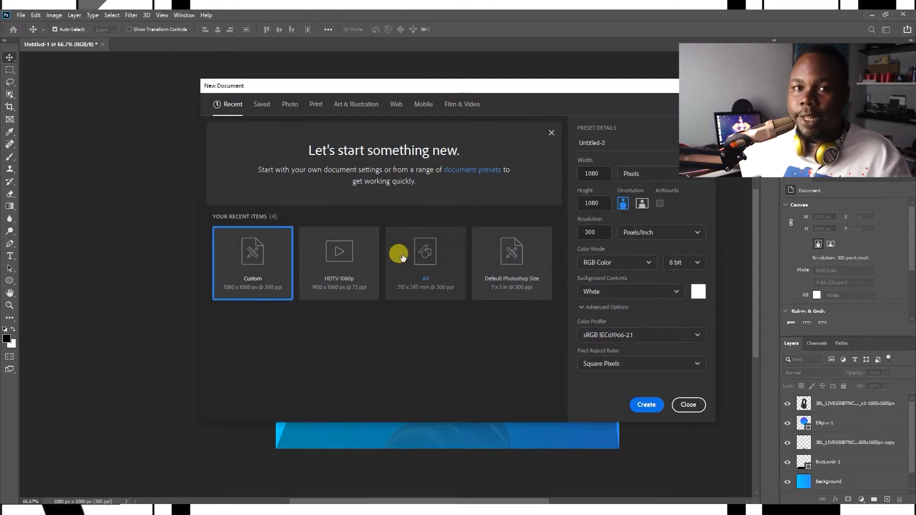
double_click(274, 265)
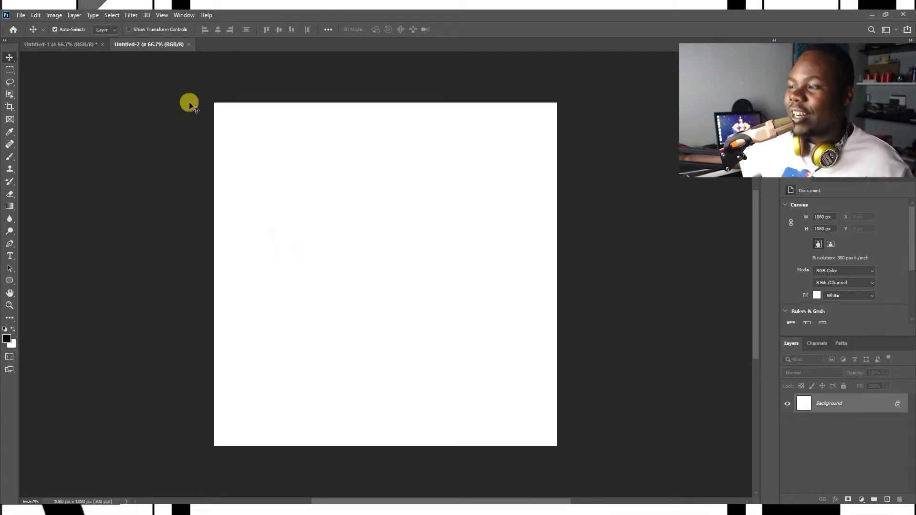
Step: Add a new empty layer and name it Gradient
click(887, 499)
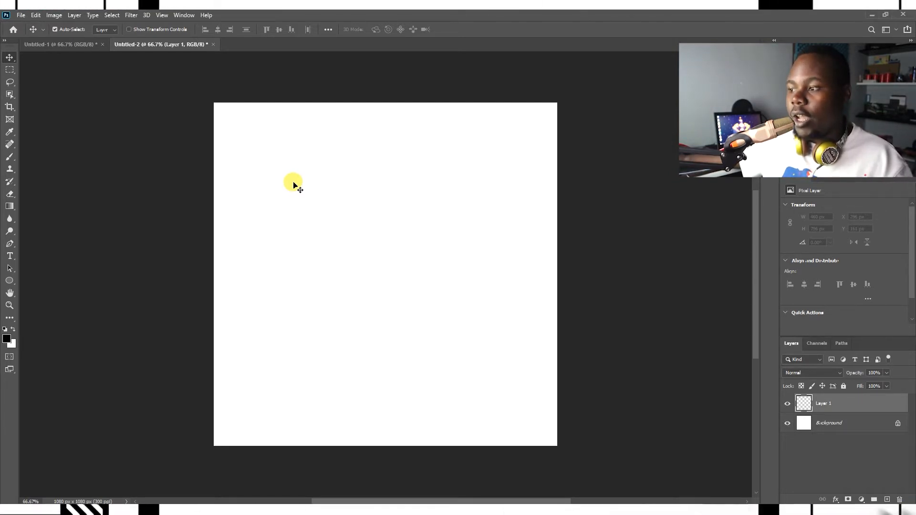
key(g)
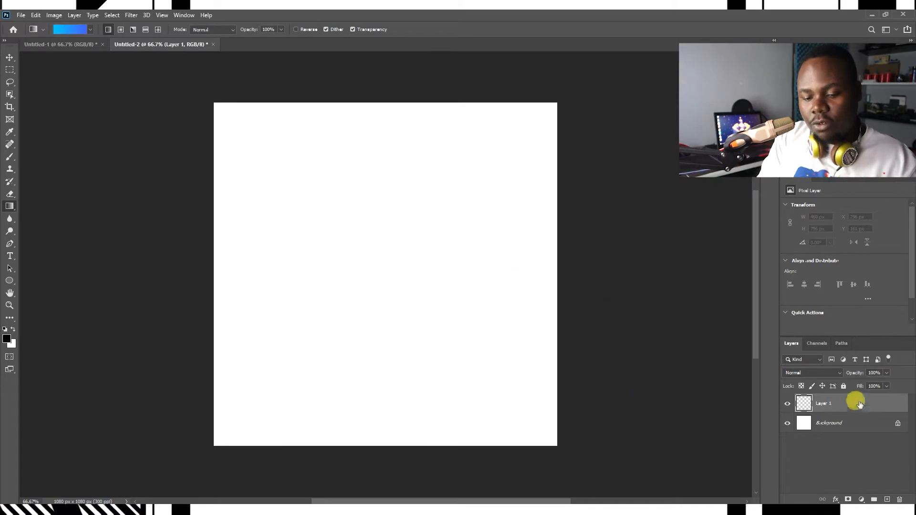
text(Gra)
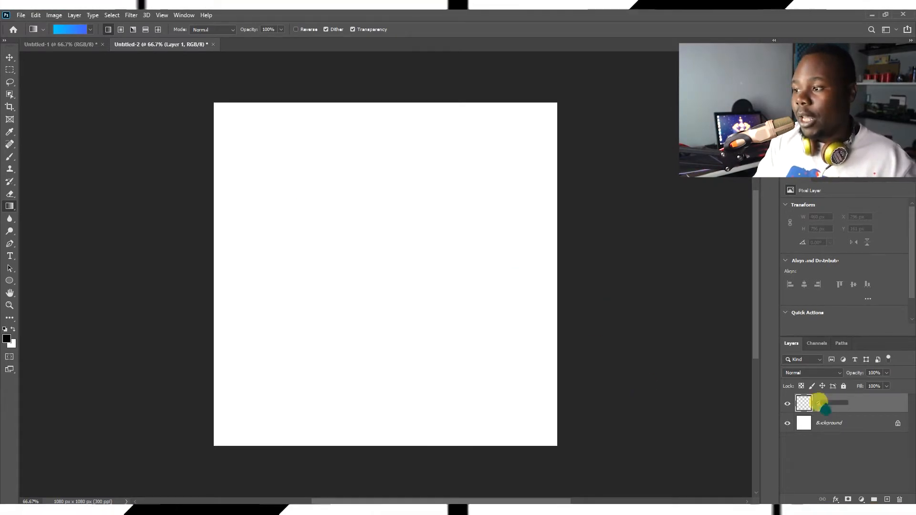
text(dient)
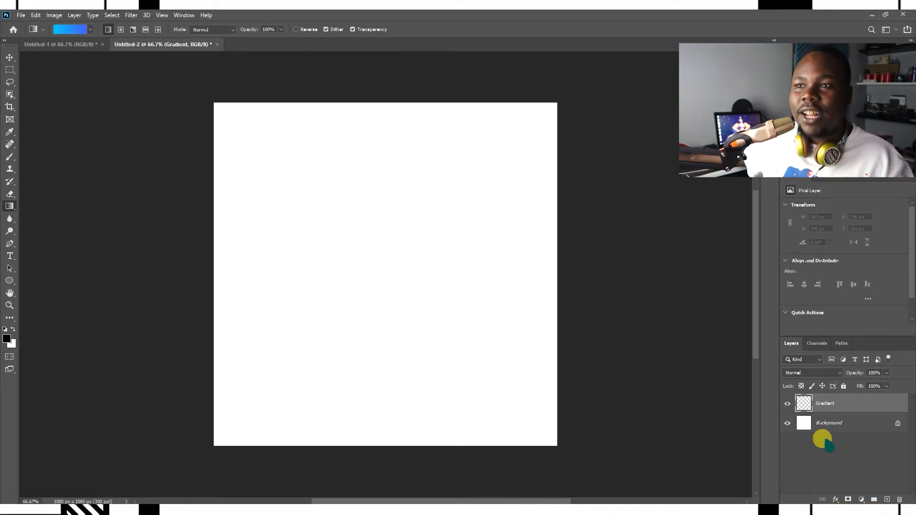
Step: Choose the Orange_05 gradient preset from the Oranges folder in the Gradient Editor
click(70, 28)
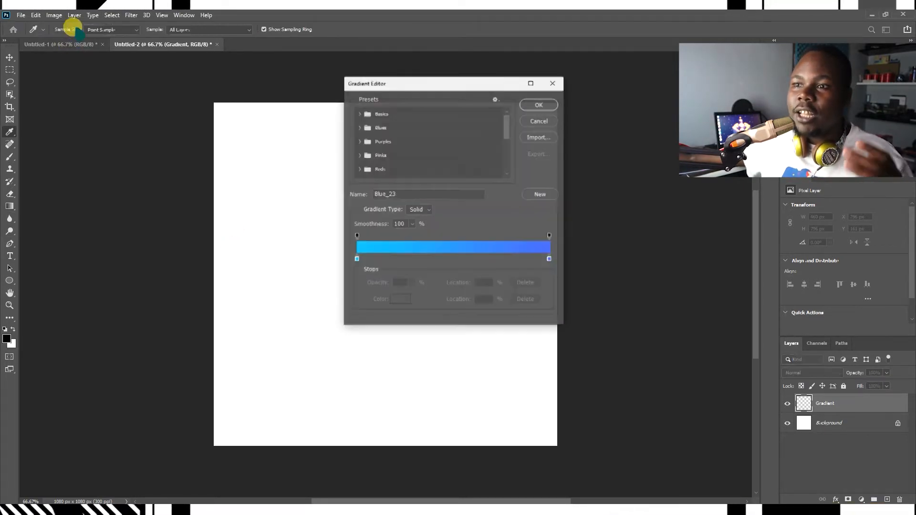
click(361, 125)
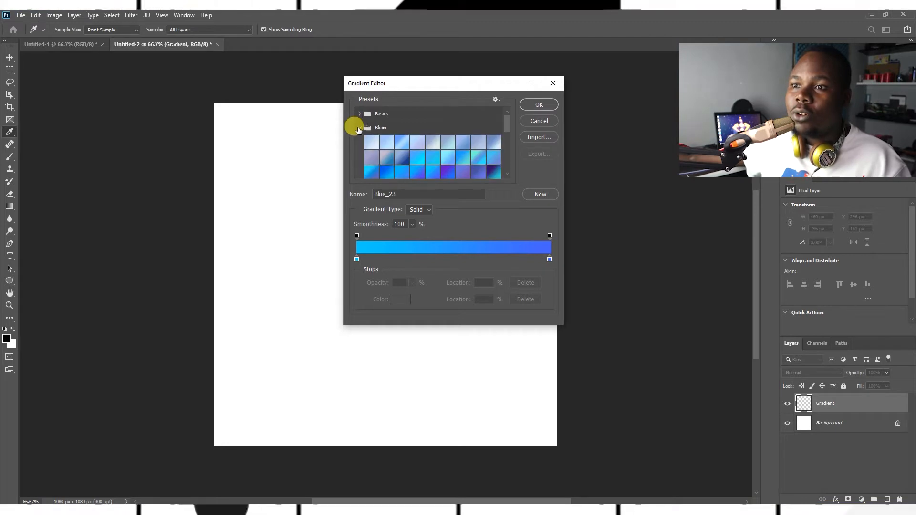
scroll(436, 162, down, 2)
scroll(435, 165, down, 3)
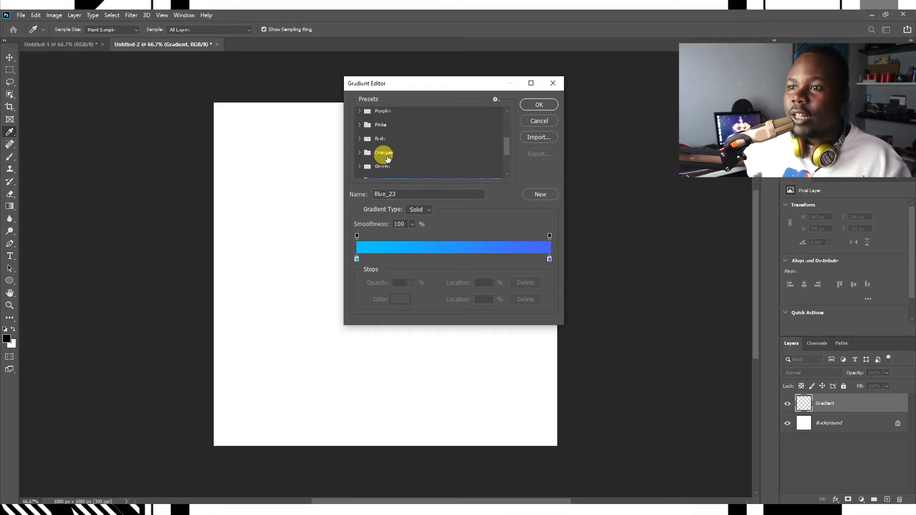
click(360, 153)
click(431, 165)
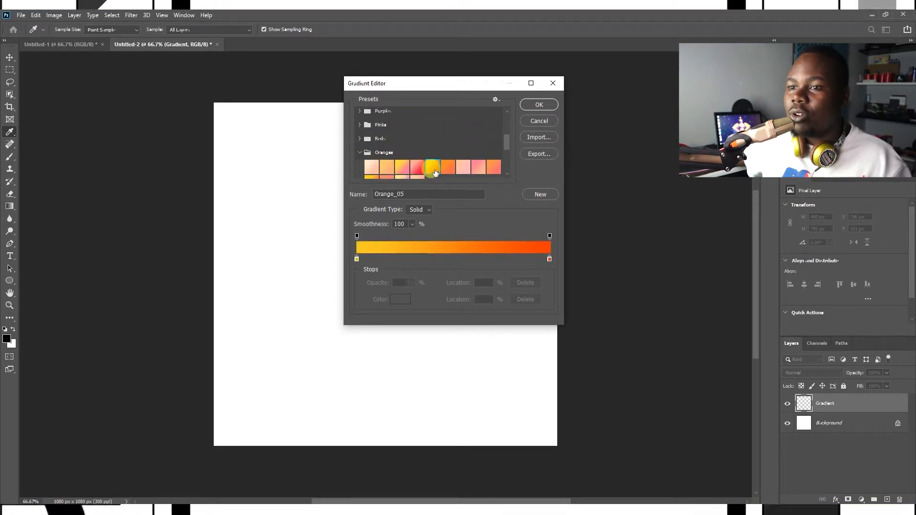
click(539, 105)
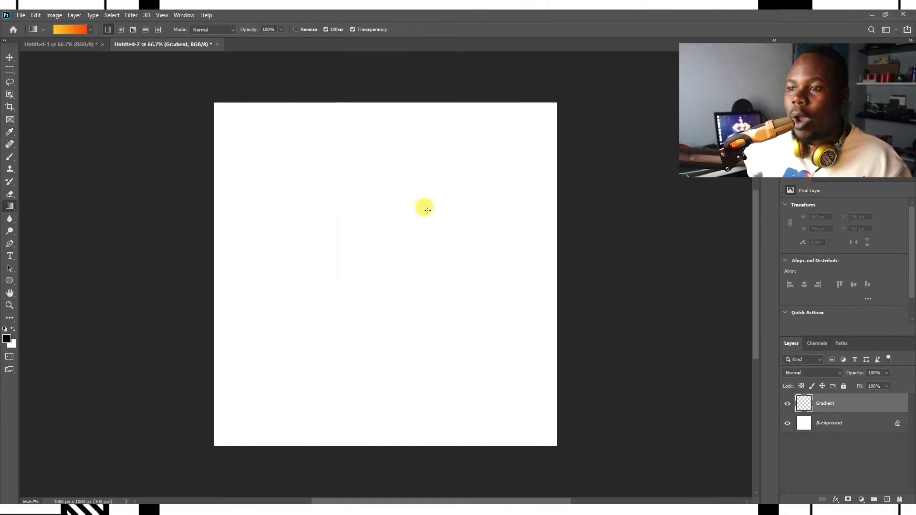
Step: Fill the Gradient layer with a vertical gradient running from yellow at the top to orange-red at the bottom
drag(204, 250, 308, 250)
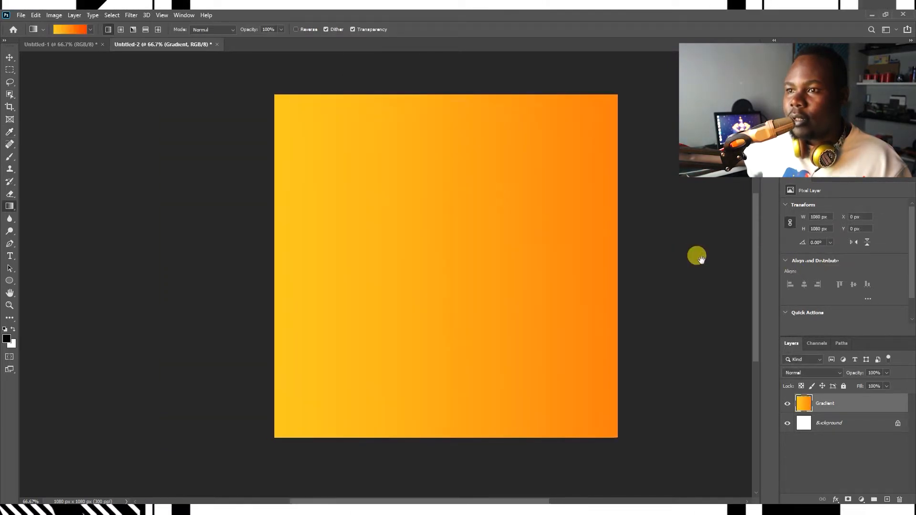
drag(578, 142, 656, 176)
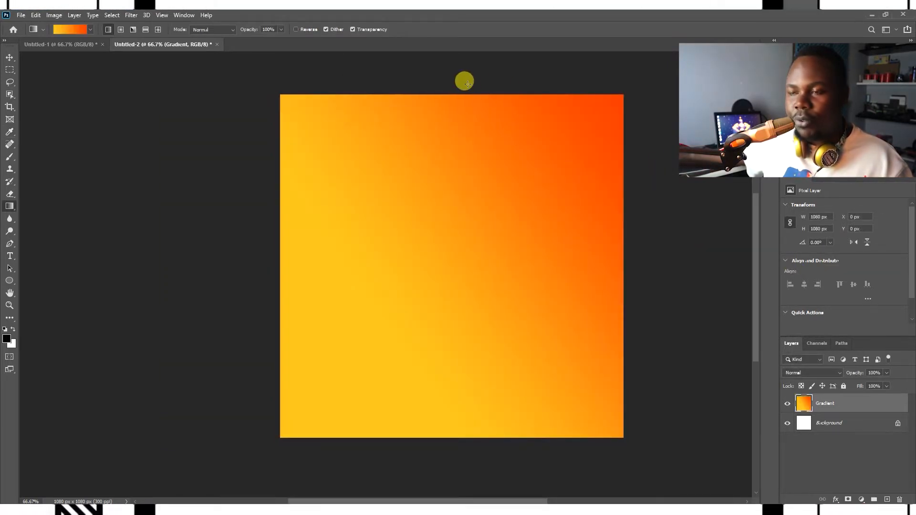
drag(464, 80, 427, 439)
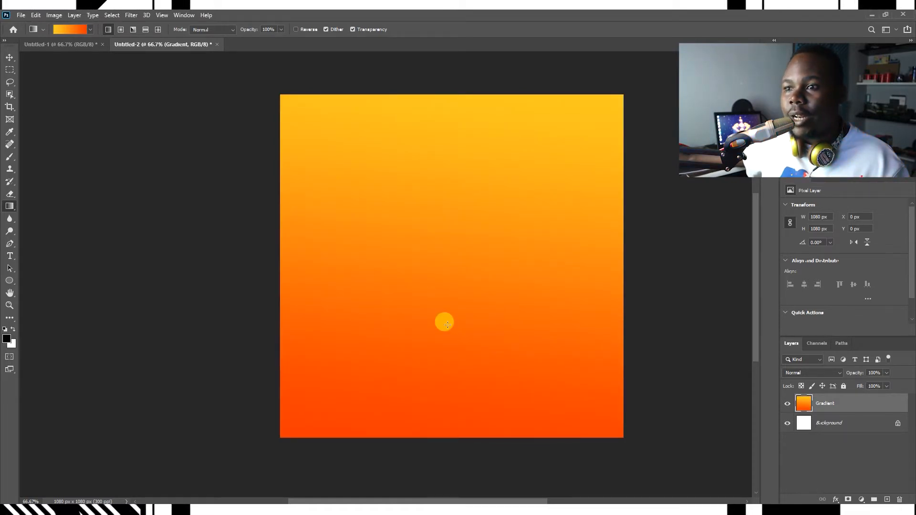
Step: Copy the JBL headphones layer from the first document into the new gradient document
key(v)
click(76, 44)
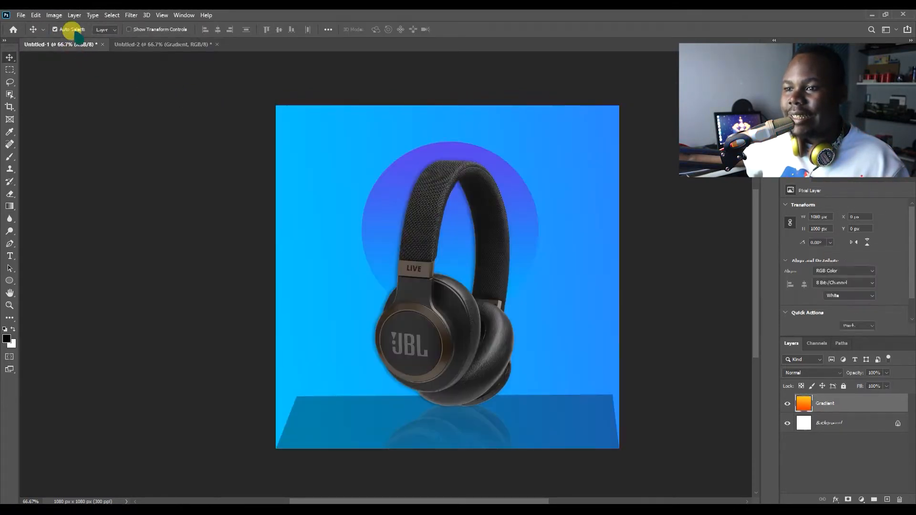
drag(419, 268, 333, 235)
key(ctrl+z)
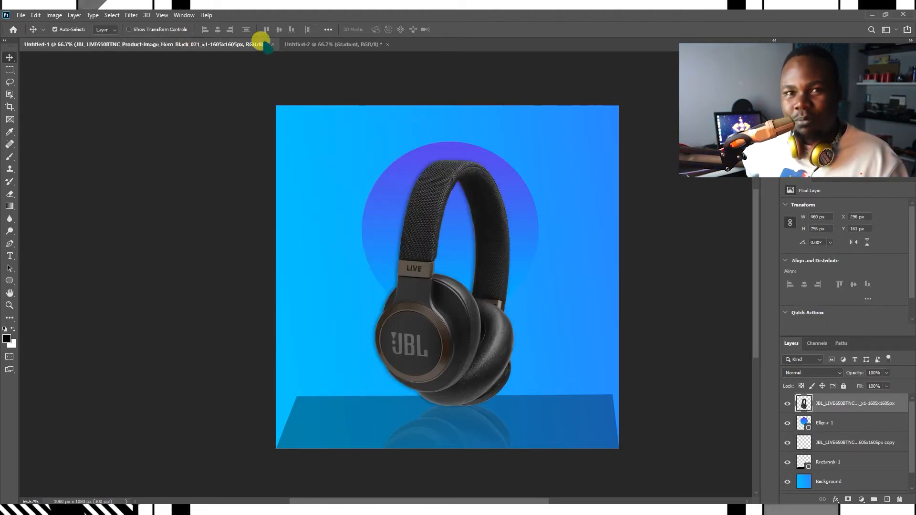
drag(350, 39, 415, 170)
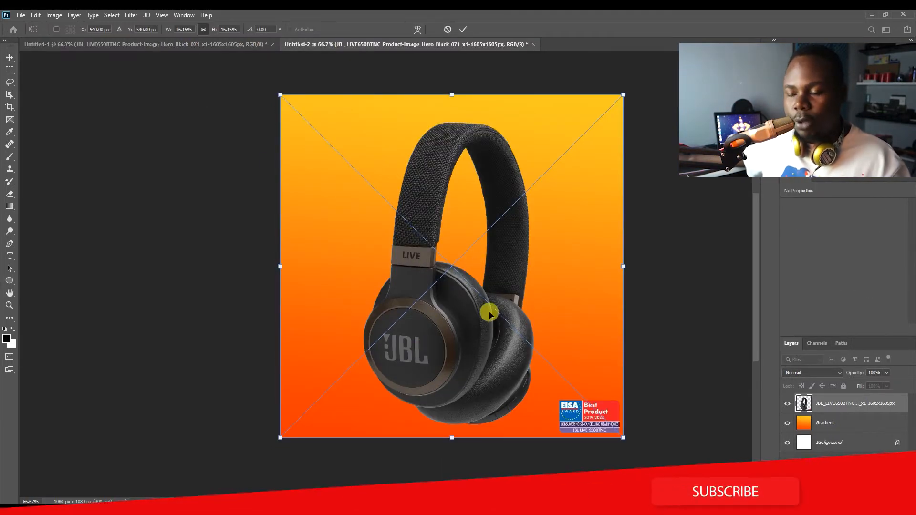
key(Return)
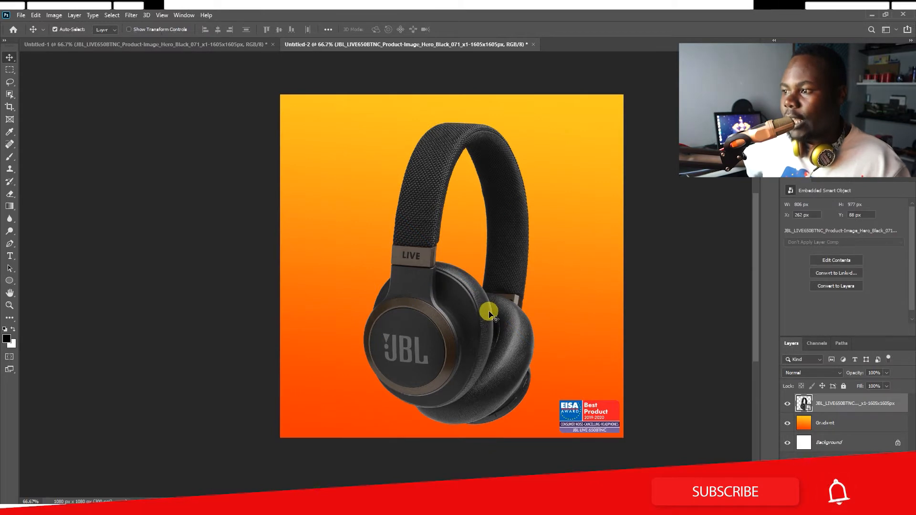
Step: Rasterize the headphones layer for erasing
key(e)
right_click(876, 405)
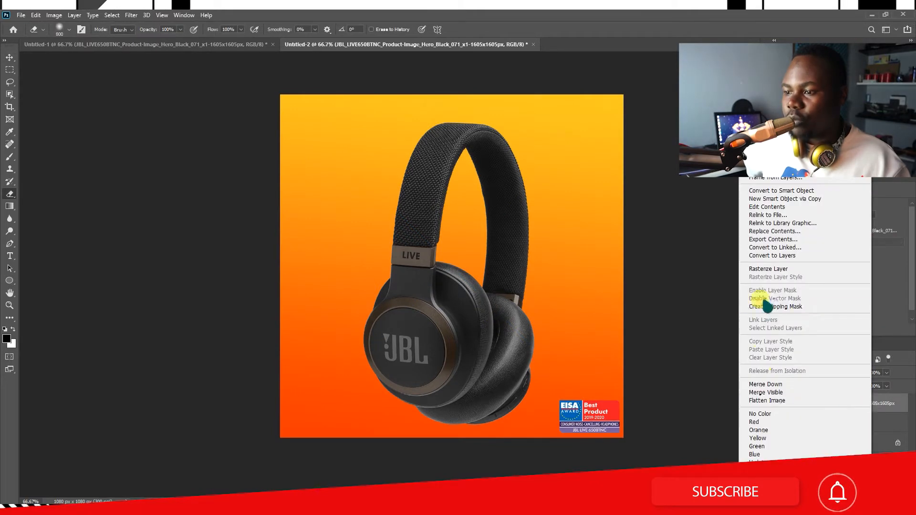
click(769, 269)
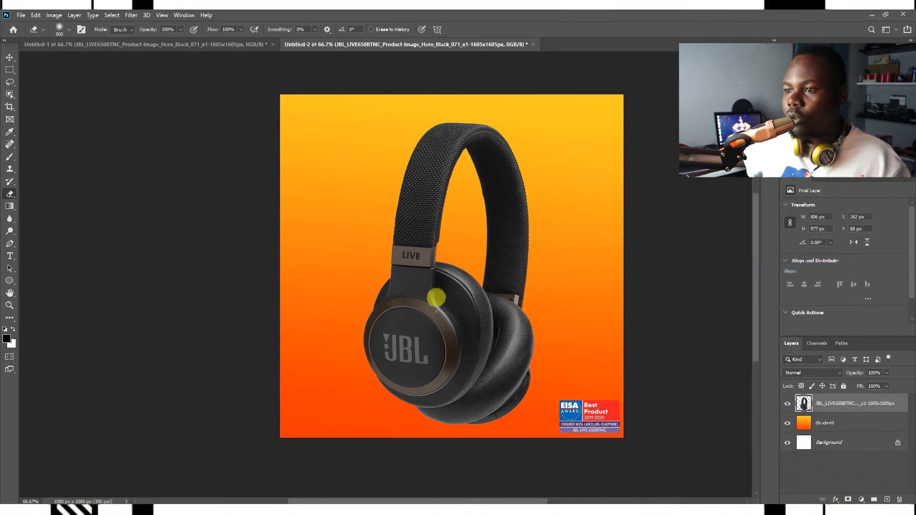
Step: Erase the award badge in the lower corner with a smaller, 100% hardness eraser brush
right_click(513, 250)
drag(535, 264, 581, 263)
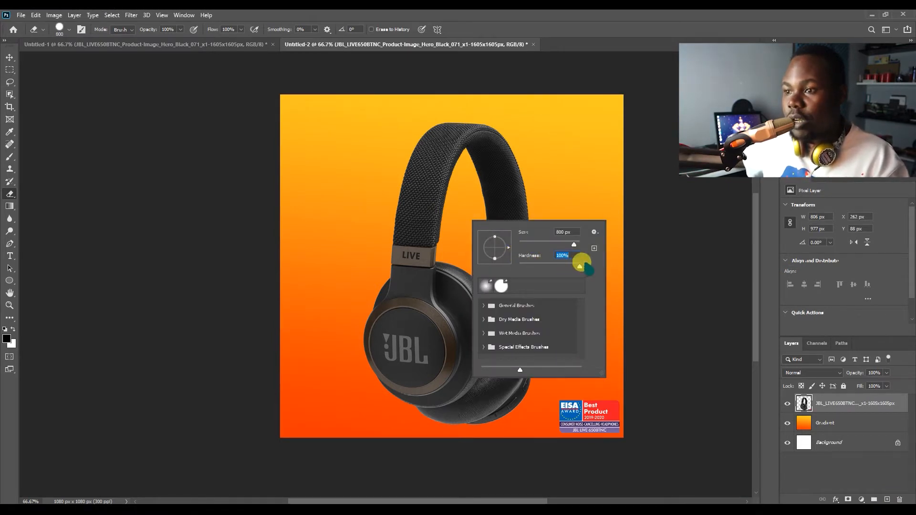
key(Return)
key(bracketleft)
key(bracketleft)
key(bracketleft)
key(bracketleft)
key(bracketleft)
key(bracketleft)
key(bracketleft)
key(bracketleft)
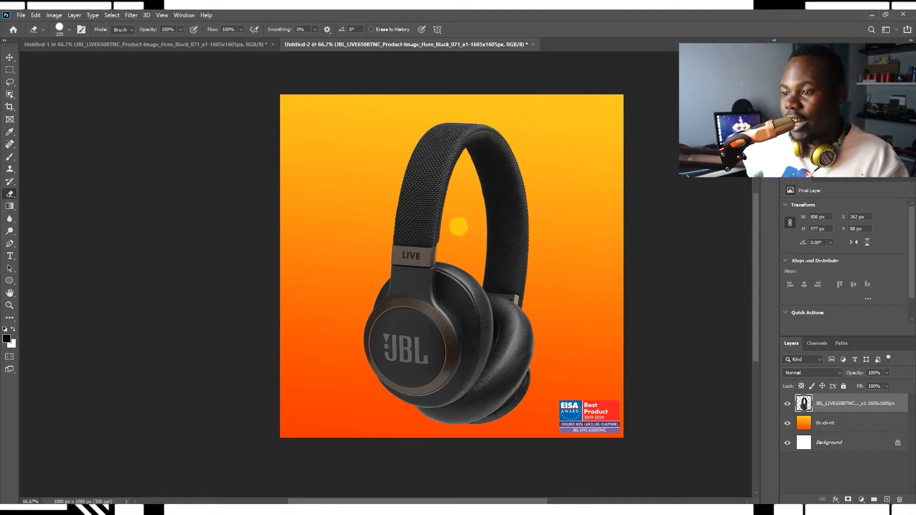
drag(566, 362, 559, 402)
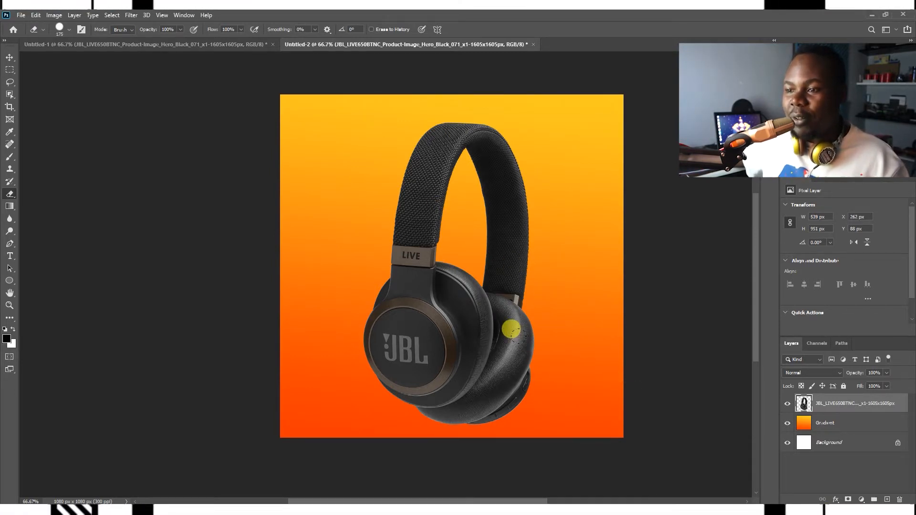
Step: Scale the headphones down to about 403 × 713 px and move them slightly lower on the canvas
key(v)
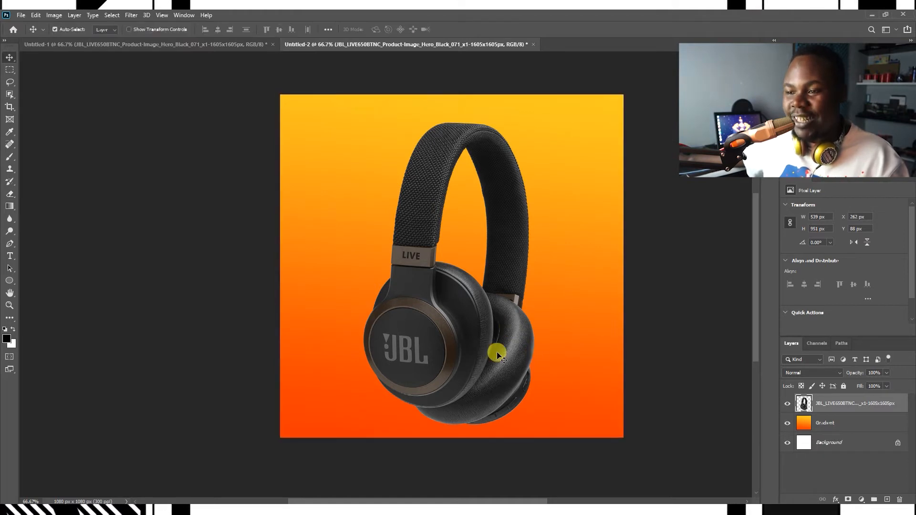
key(ctrl+t)
drag(450, 429, 444, 348)
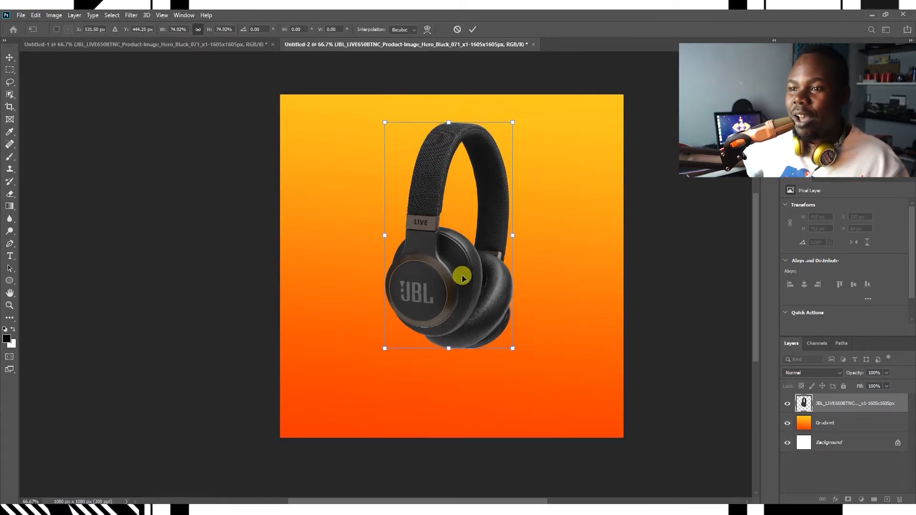
key(Return)
drag(482, 305, 481, 323)
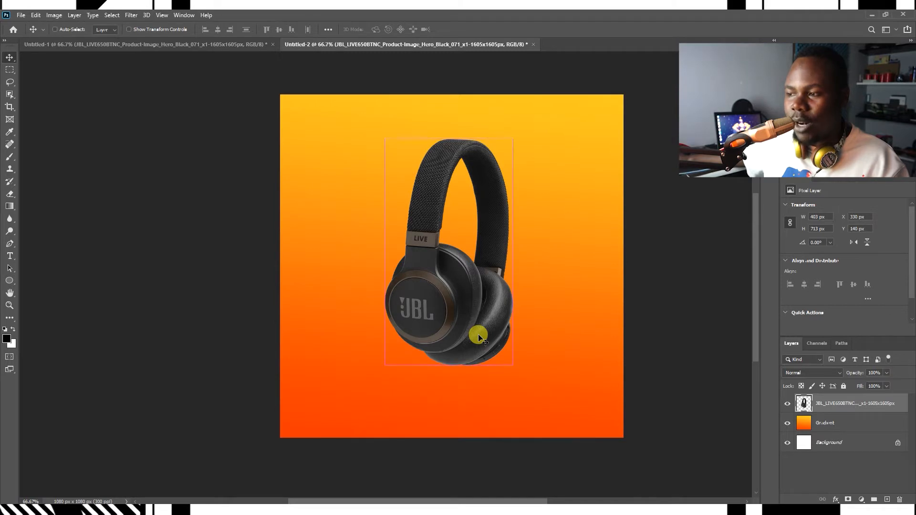
drag(478, 336, 477, 334)
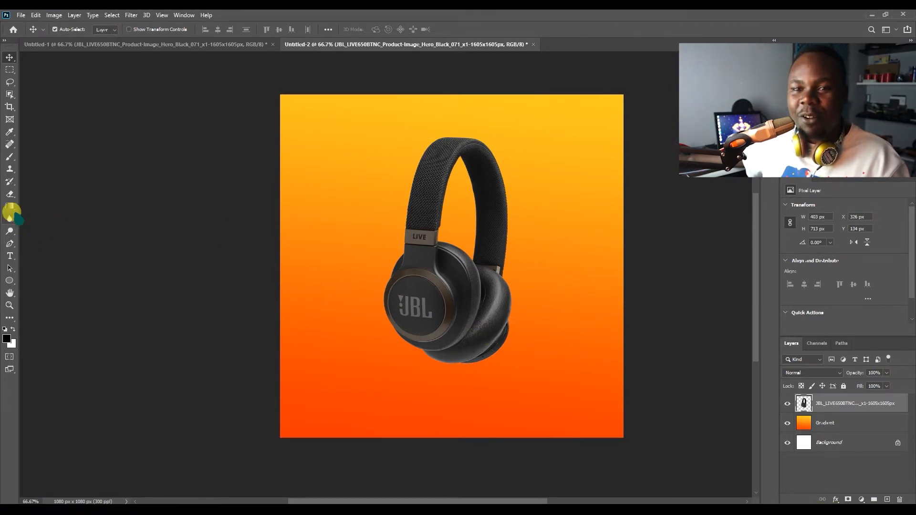
Step: Draw a rectangle covering the bottom of the canvas, about 1087 × 315 px, with the Rectangle Tool
click(9, 281)
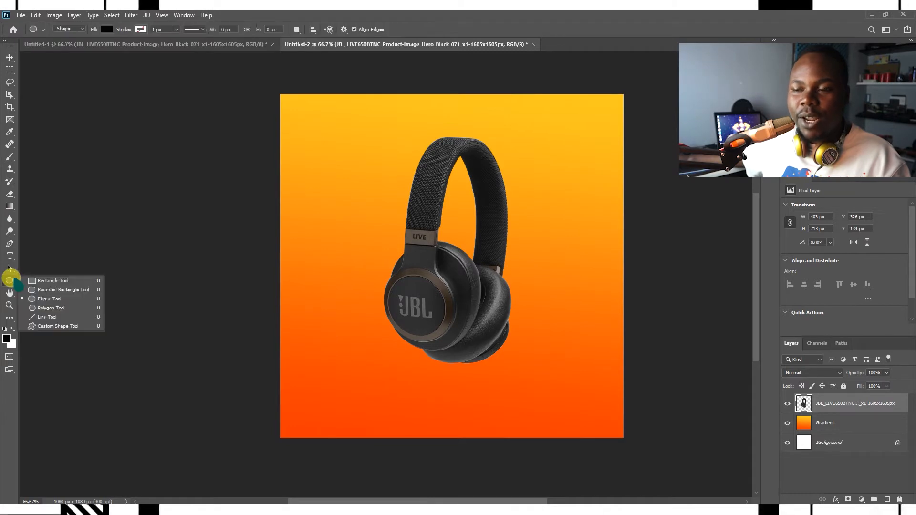
click(50, 281)
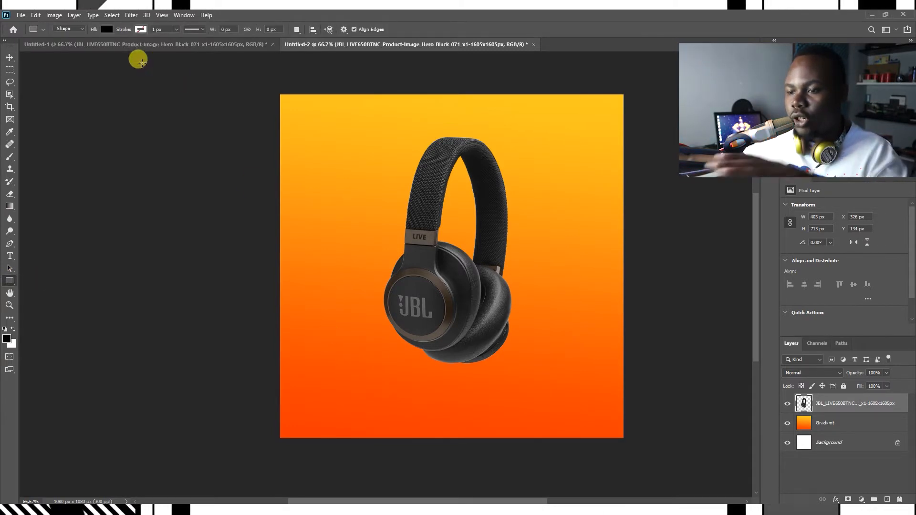
click(143, 44)
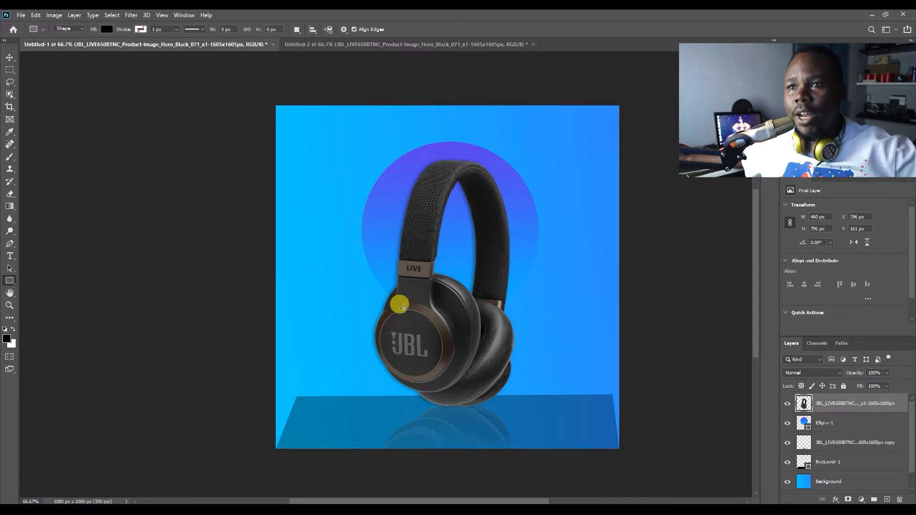
click(315, 44)
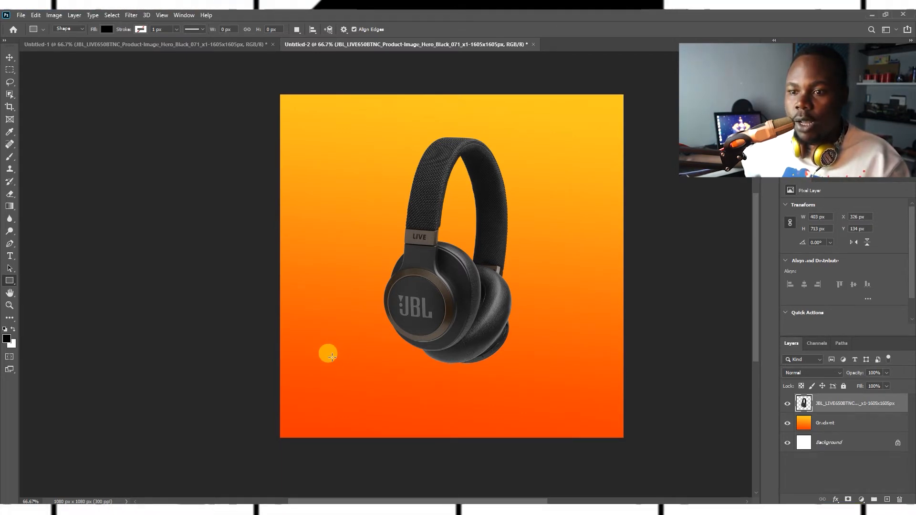
drag(279, 338, 624, 438)
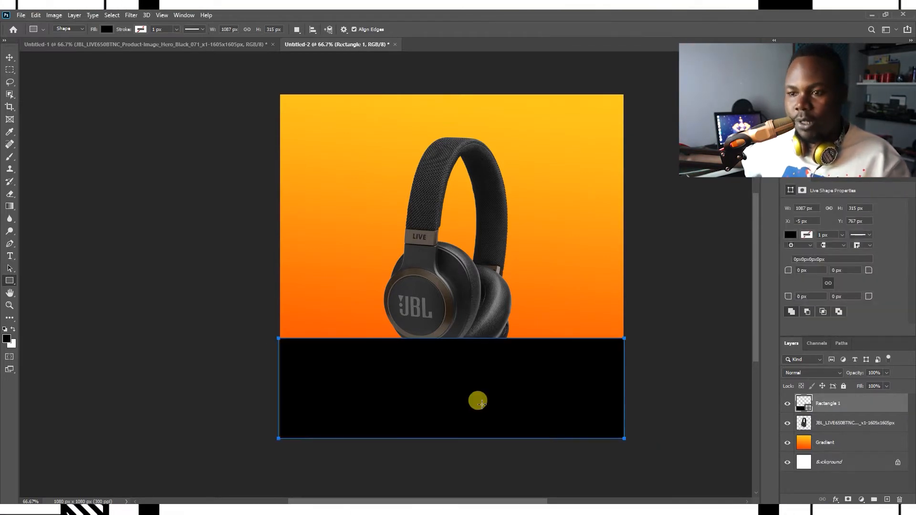
Step: Distort the rectangle into a trapezoid platform by pulling its top corners inward and downward
key(ctrl+t)
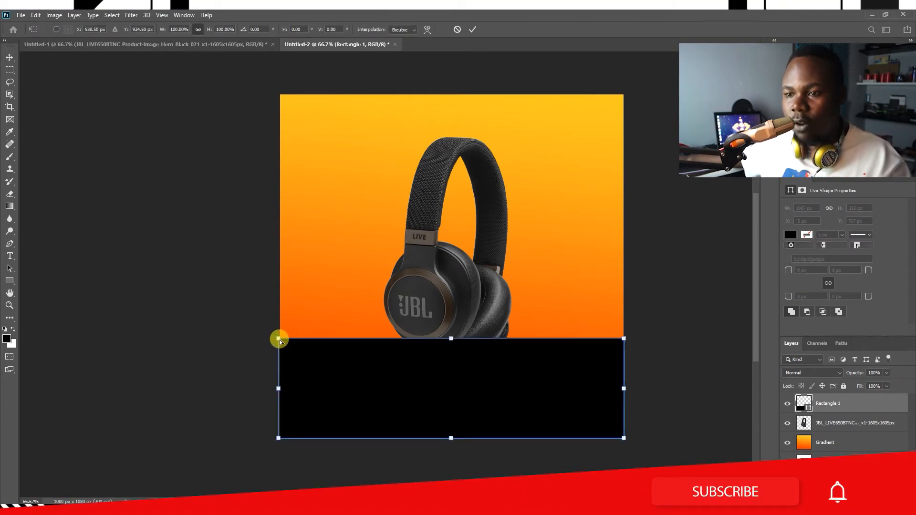
drag(279, 340, 311, 354)
drag(622, 343, 606, 361)
drag(313, 354, 318, 374)
drag(604, 366, 603, 373)
key(Return)
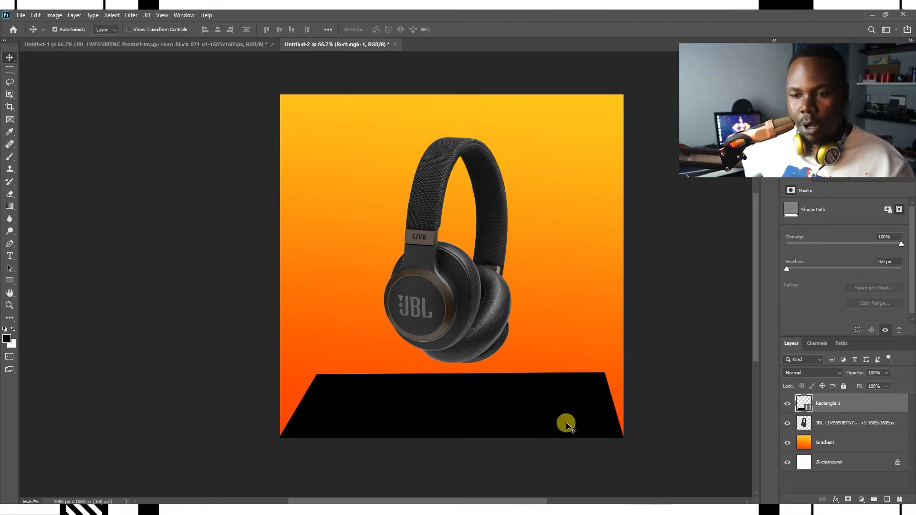
key(super)
key(super)
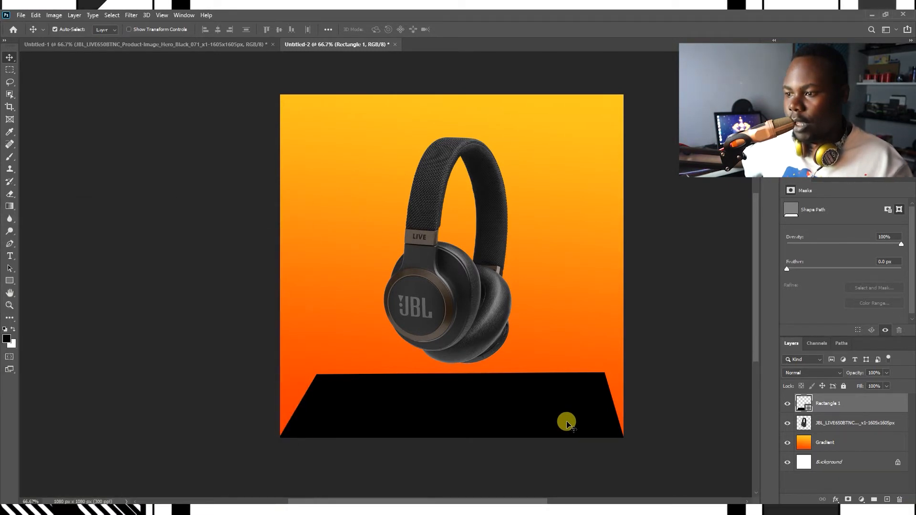
Step: Nudge the platform's top edge slightly with Free Transform and lower the platform's opacity to 28%
key(ctrl+t)
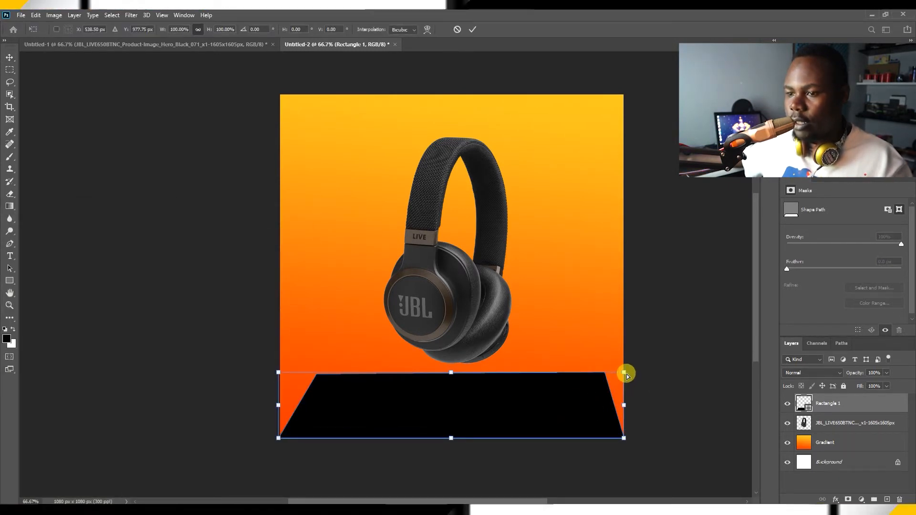
drag(626, 377, 625, 380)
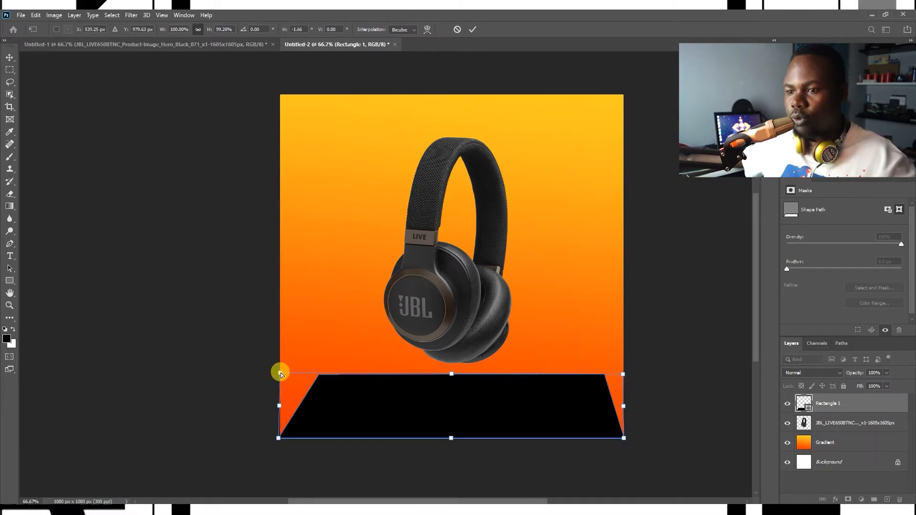
key(Return)
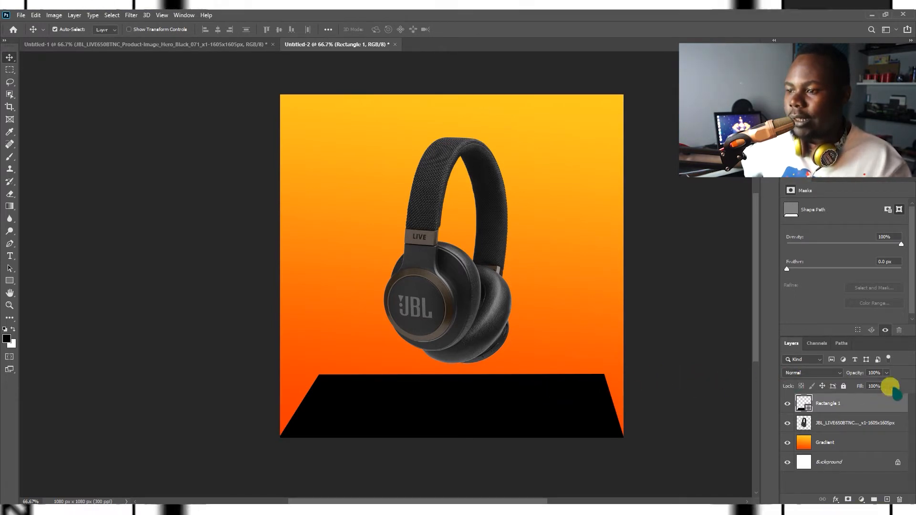
drag(856, 377, 824, 381)
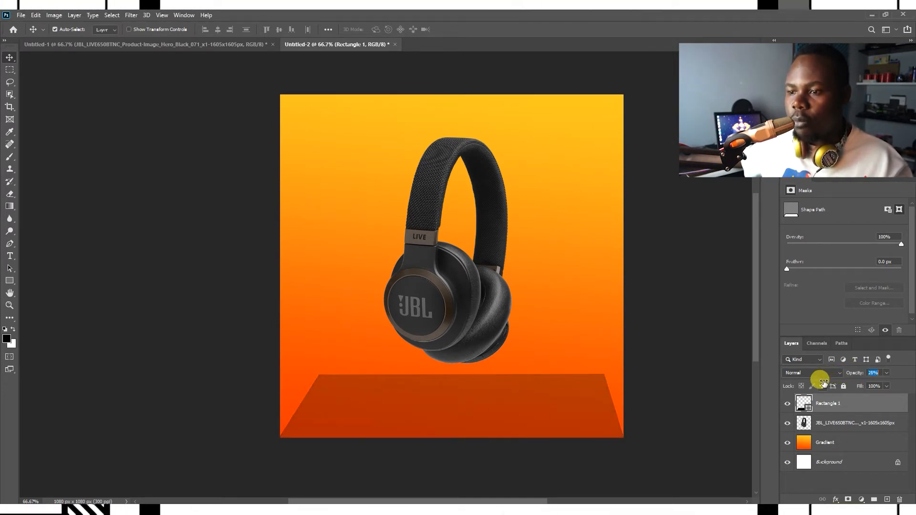
Step: Move the headphones layer above the platform and shift the headphones slightly lower and to the right
drag(429, 305, 437, 328)
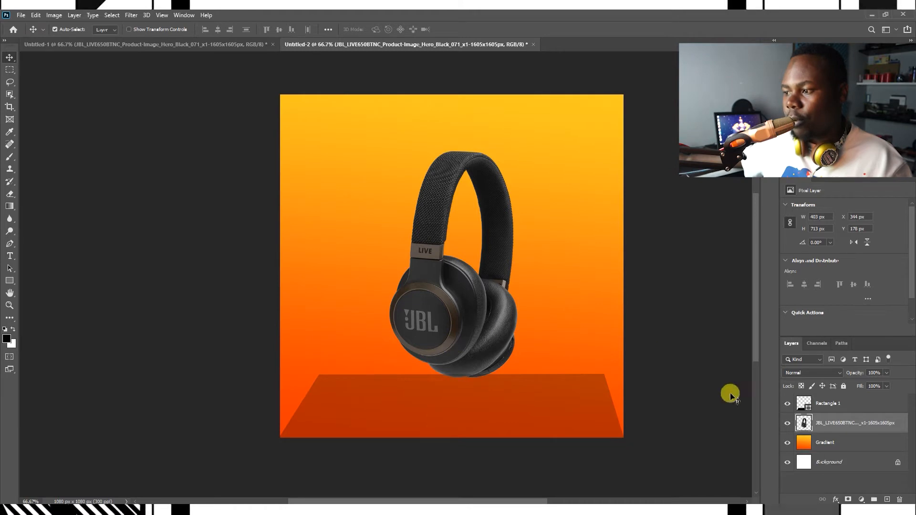
drag(842, 421, 771, 398)
drag(494, 337, 501, 350)
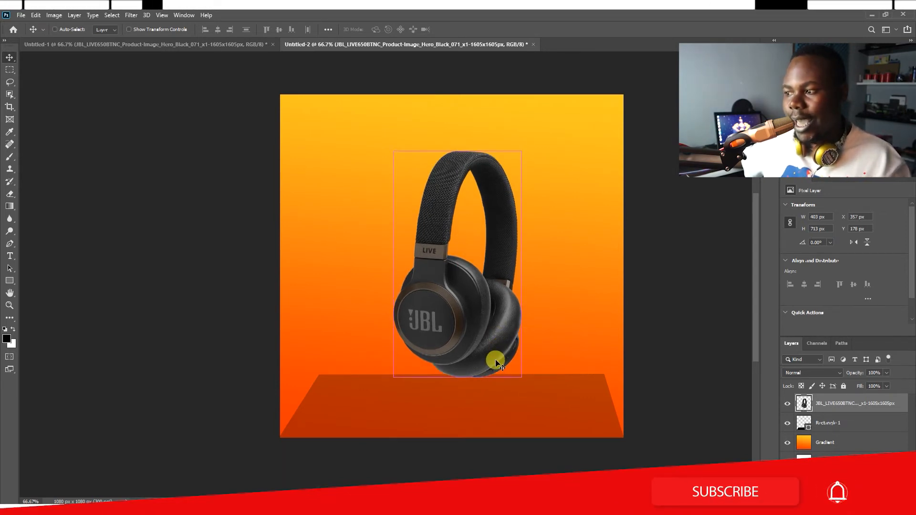
Step: Duplicate the headphones, flip the copy vertically and move it below the original as a reflection on the platform
key(ctrl+j)
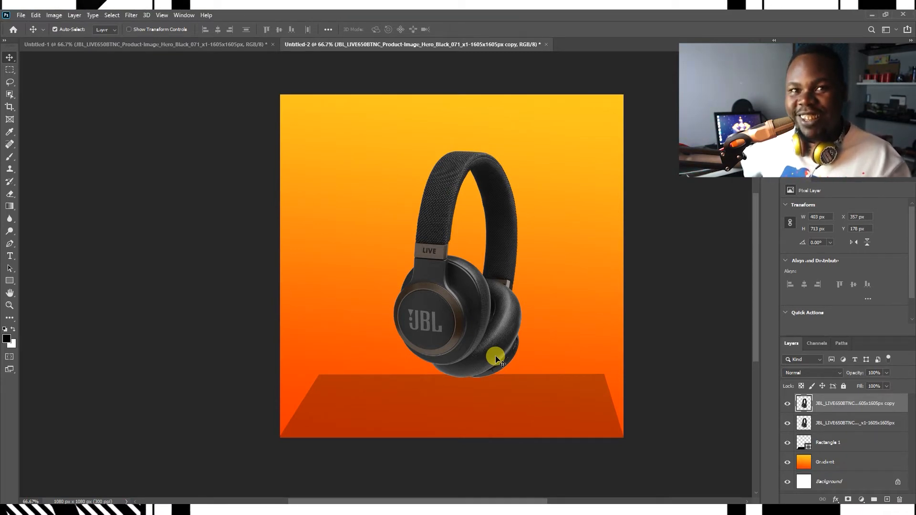
key(ctrl+t)
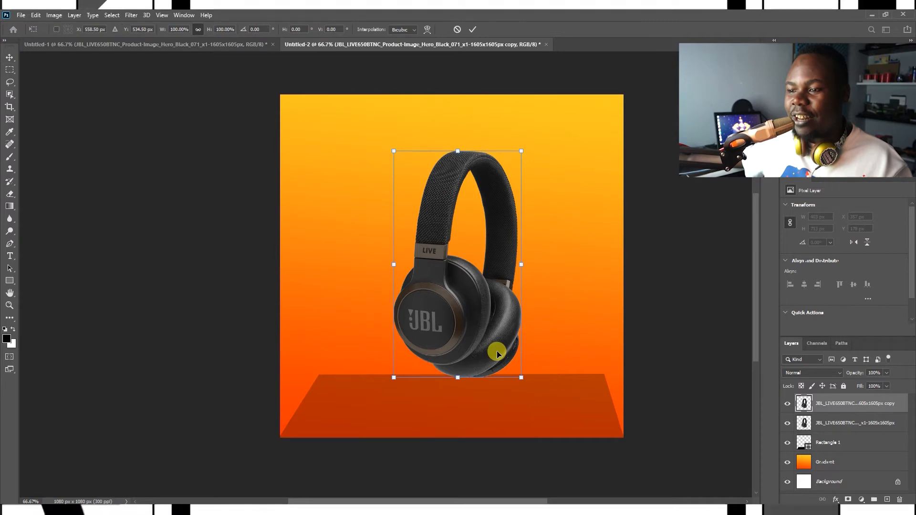
right_click(488, 297)
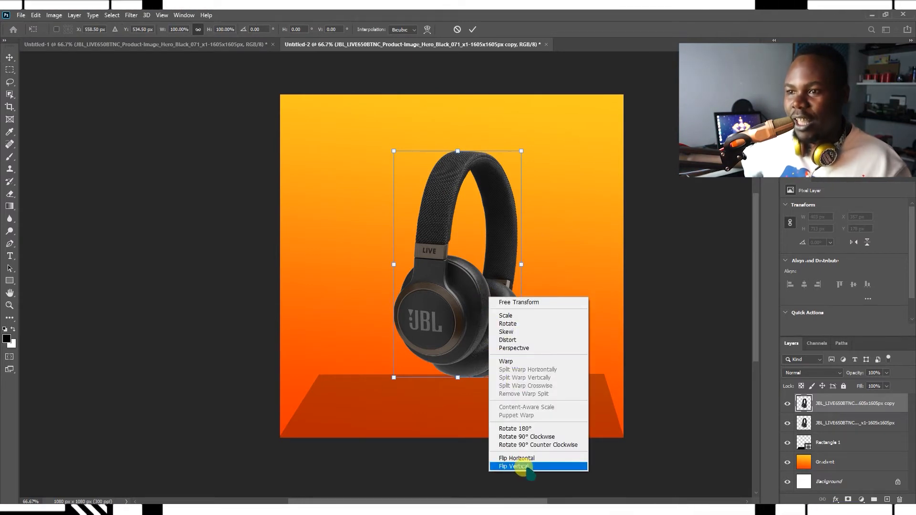
click(523, 467)
drag(464, 172, 484, 397)
double_click(484, 397)
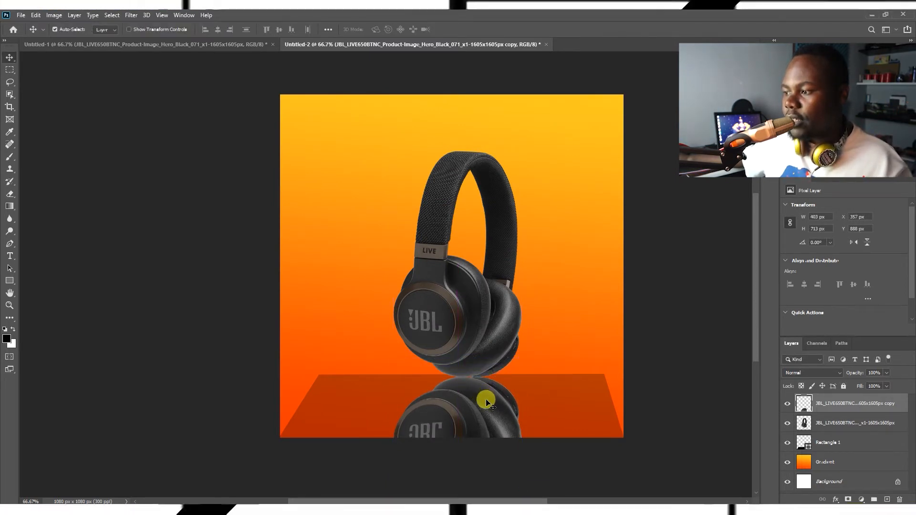
Step: Move the reflection layer beneath the original headphones layer and set the reflection's opacity to 31%
drag(881, 403, 875, 428)
mouse_move(498, 403)
mouse_down()
mouse_move(504, 394)
mouse_move(503, 403)
mouse_up()
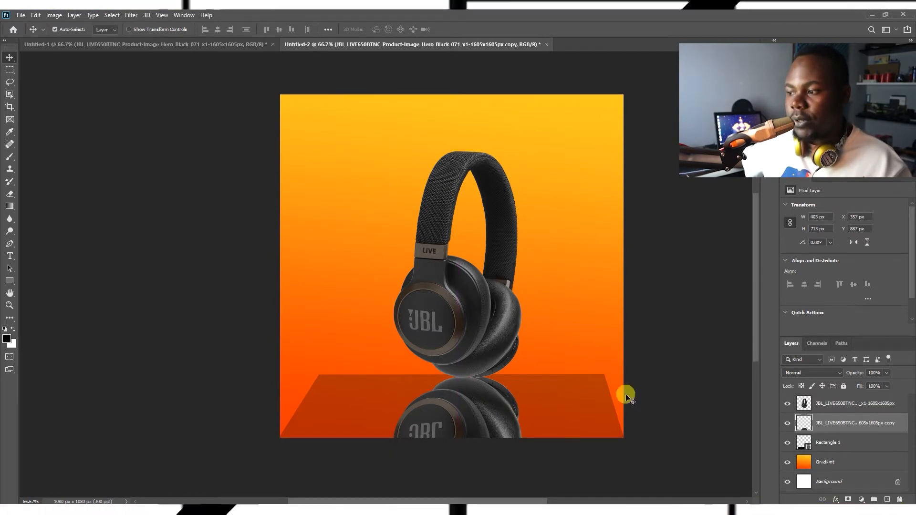
click(849, 405)
click(839, 431)
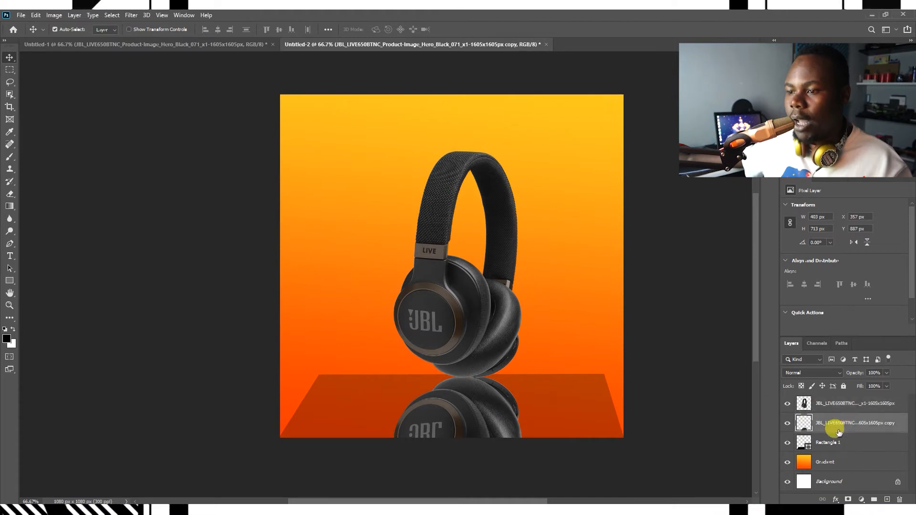
drag(830, 375, 820, 378)
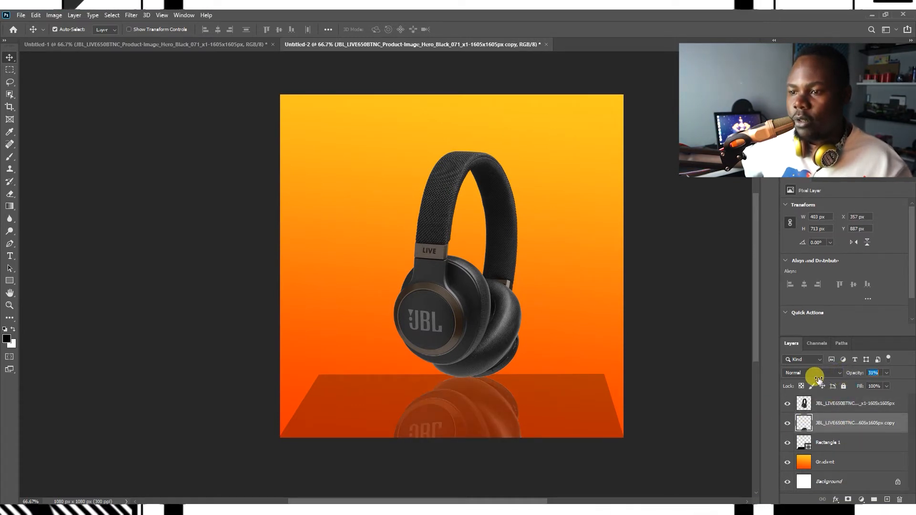
Step: Nudge the original headphones slightly upward
drag(578, 371, 577, 343)
drag(494, 322, 495, 325)
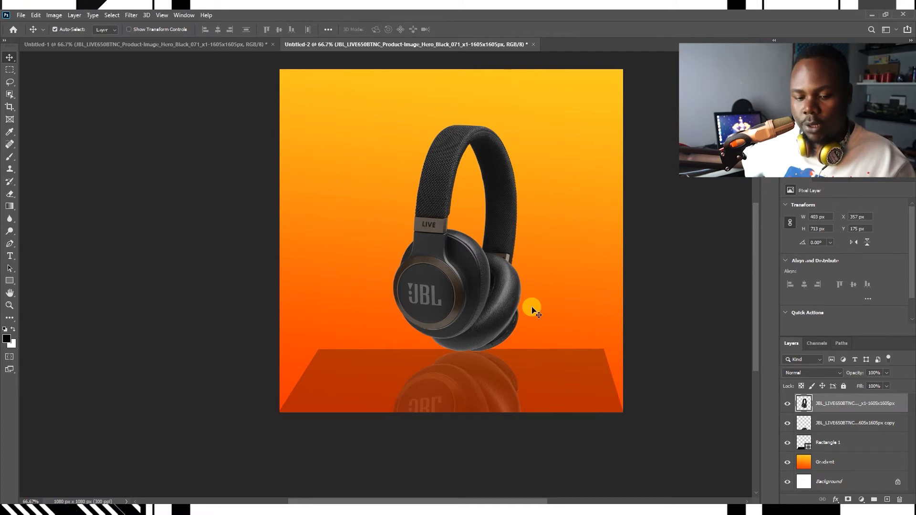
drag(535, 301, 536, 304)
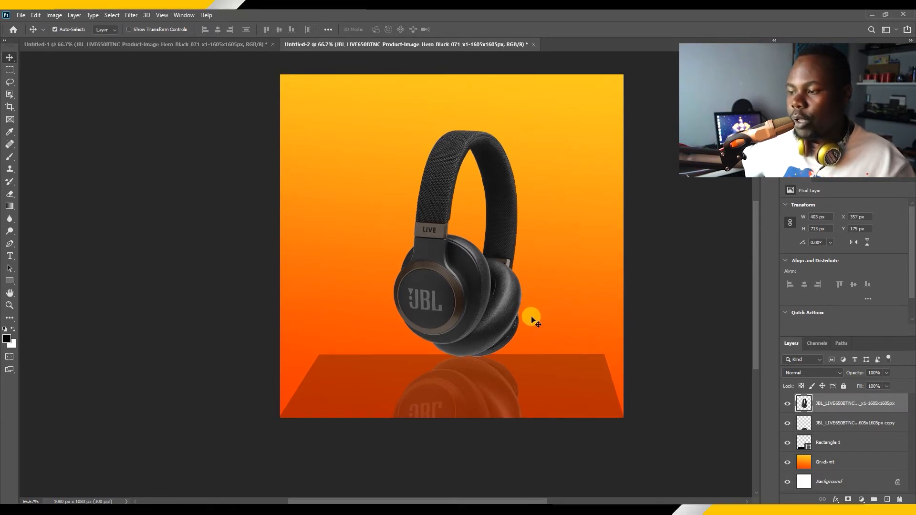
Step: Fade the lower part of the reflection using the Eraser with a soft 400 px brush
key(e)
click(891, 429)
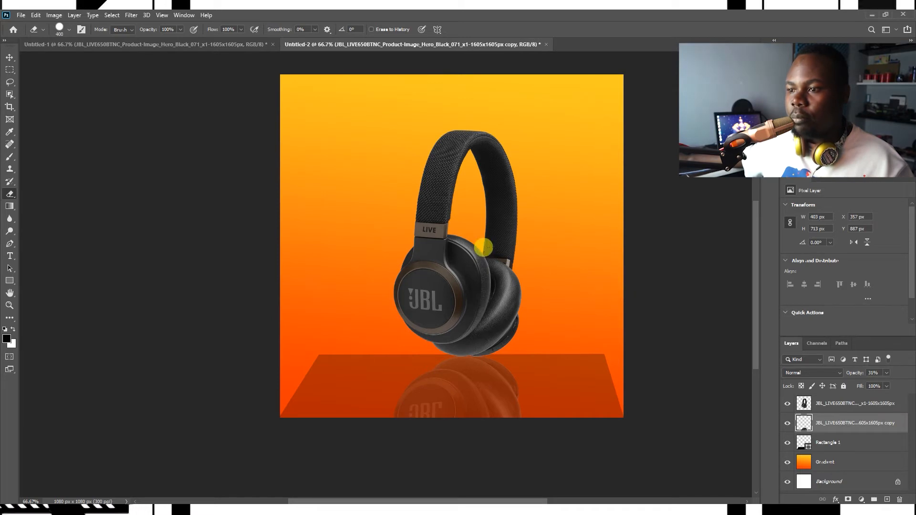
drag(540, 329, 548, 222)
drag(497, 319, 474, 304)
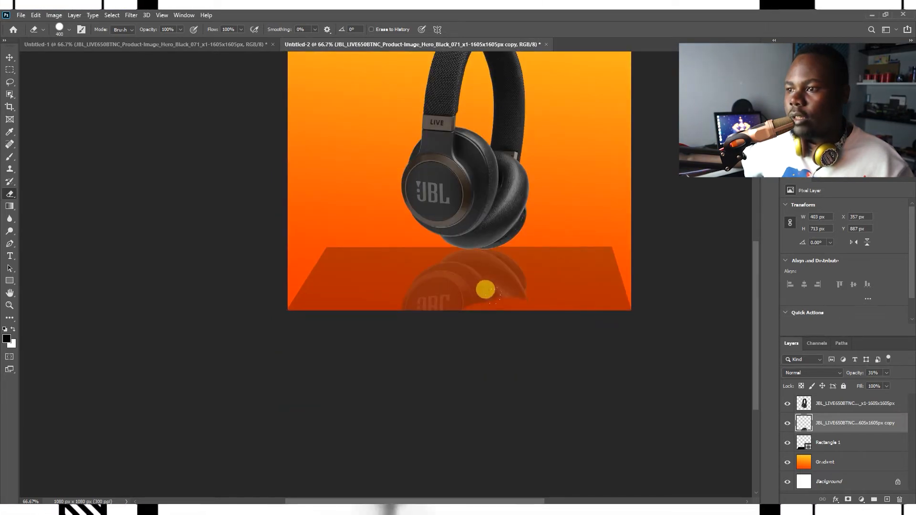
right_click(572, 201)
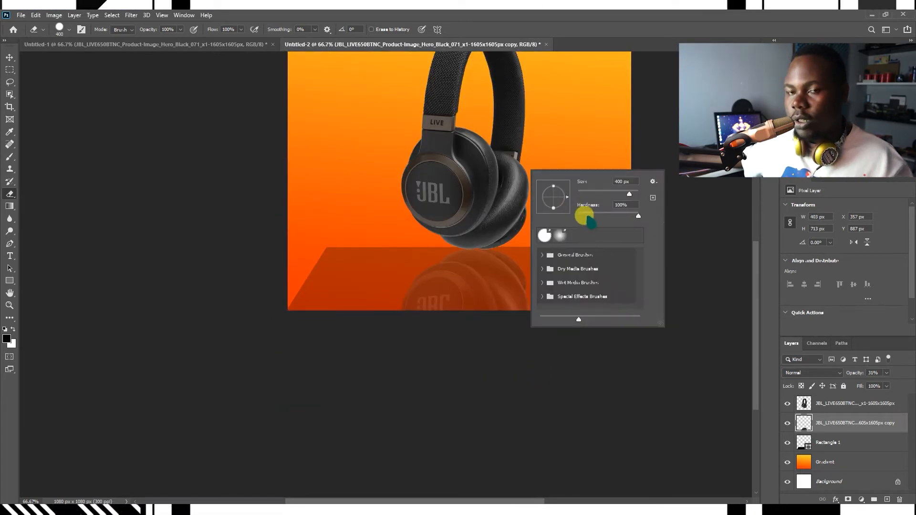
click(513, 176)
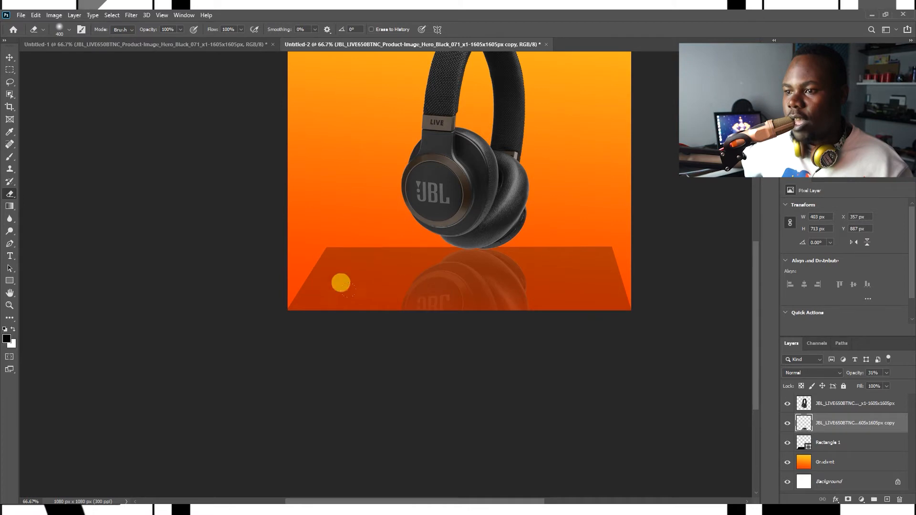
mouse_move(511, 290)
mouse_down()
mouse_move(443, 315)
mouse_move(400, 313)
mouse_up()
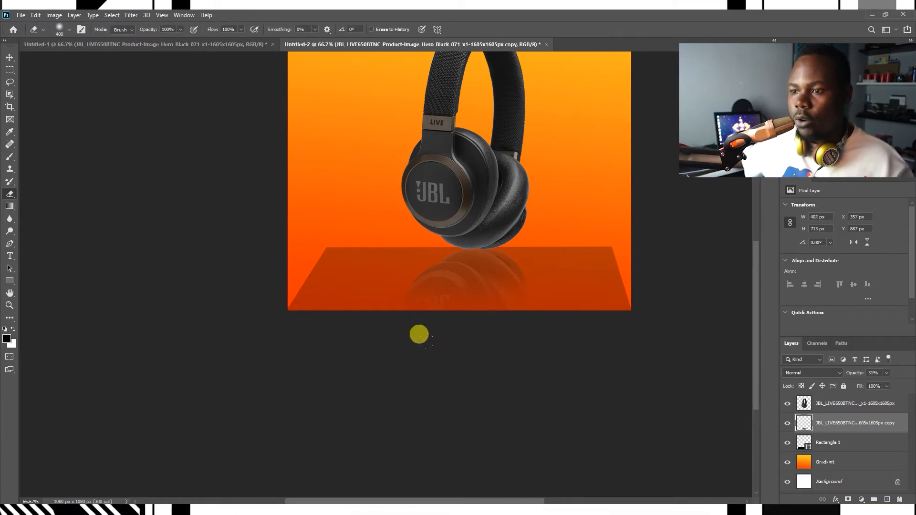
scroll(553, 381, up, 3)
scroll(523, 365, up, 2)
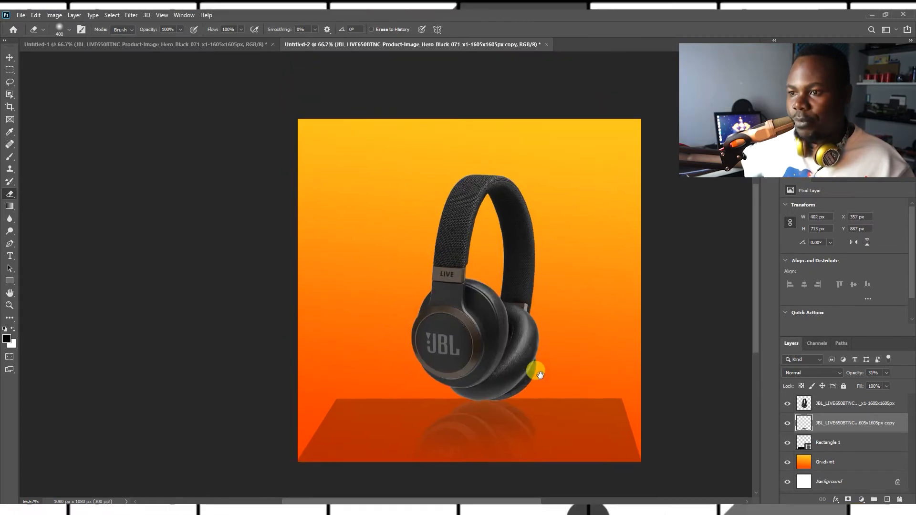
Step: Draw a circle about 593 × 593 px around the upper headphones area with the Ellipse Tool
key(v)
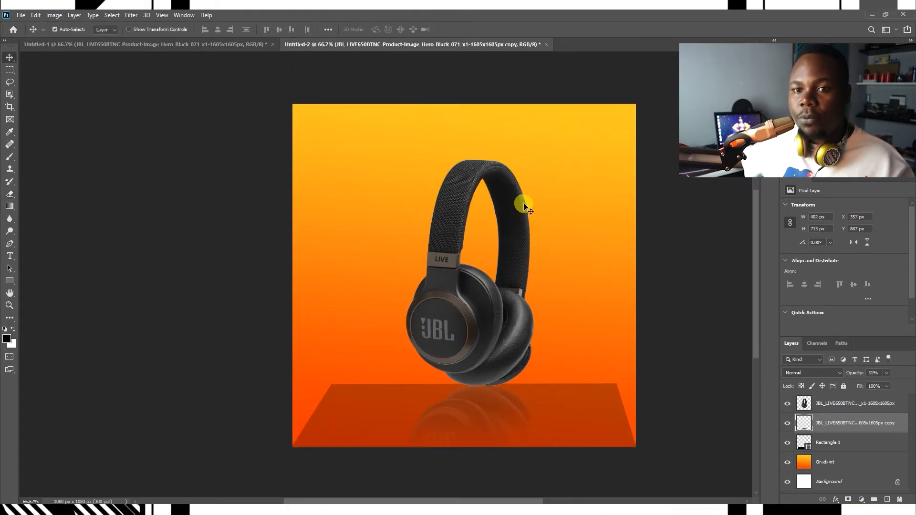
drag(8, 282, 34, 298)
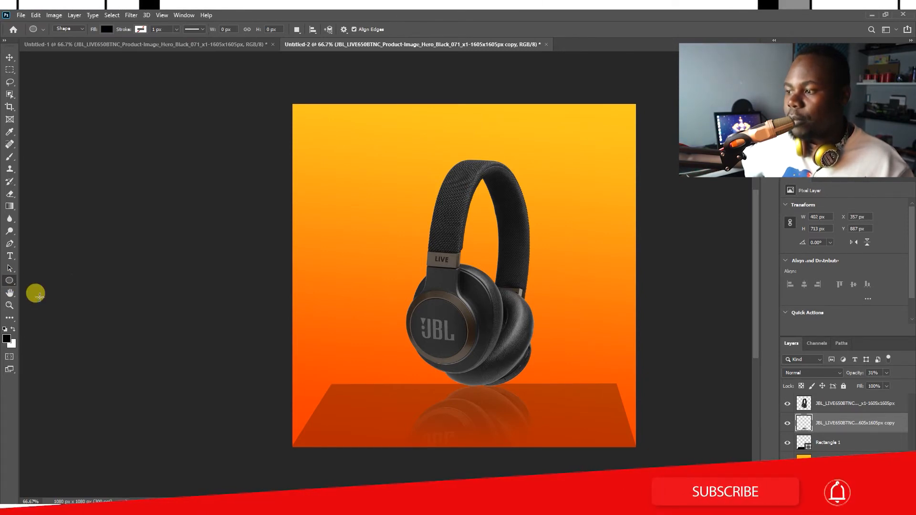
click(843, 410)
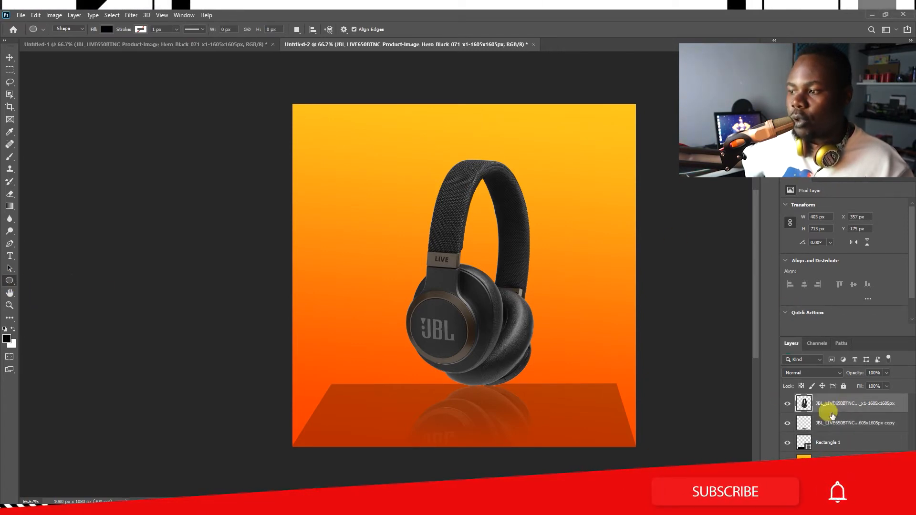
click(886, 500)
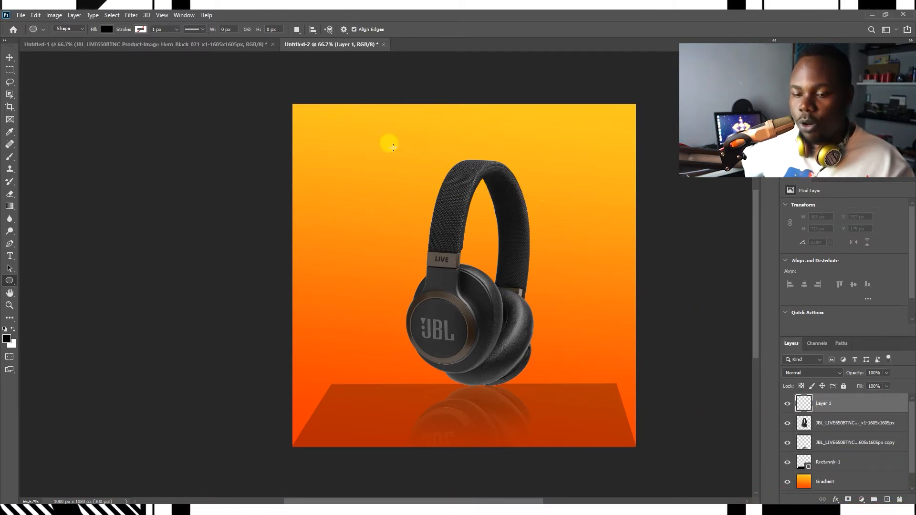
drag(372, 137, 560, 345)
key(v)
drag(506, 219, 517, 230)
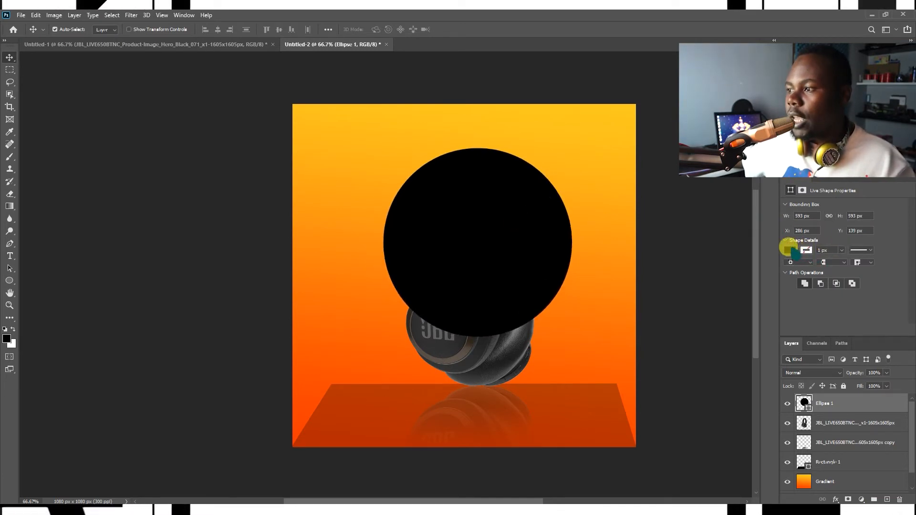
Step: Fill the circle with the orange-to-yellow gradient
click(792, 251)
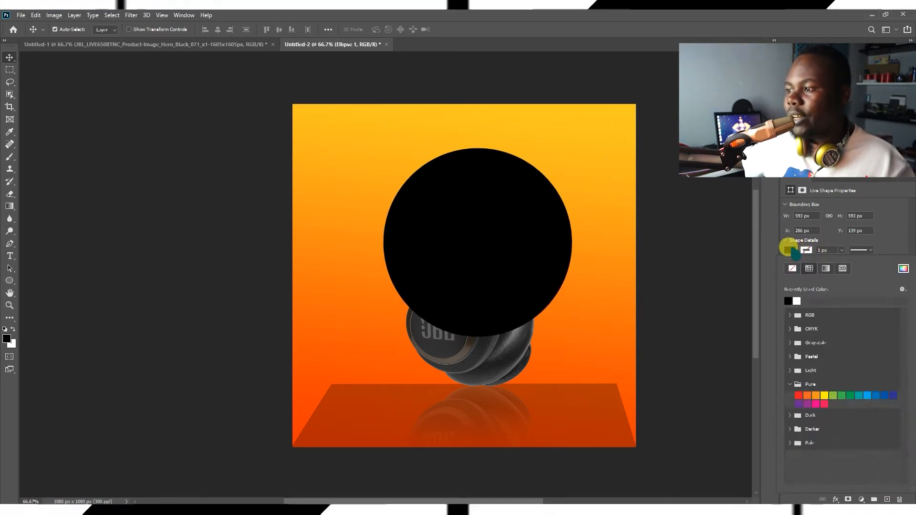
click(825, 268)
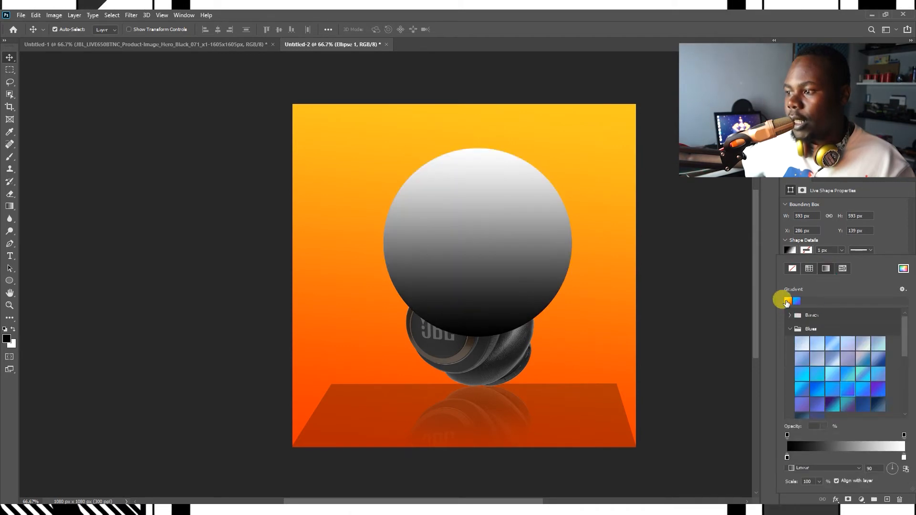
click(786, 301)
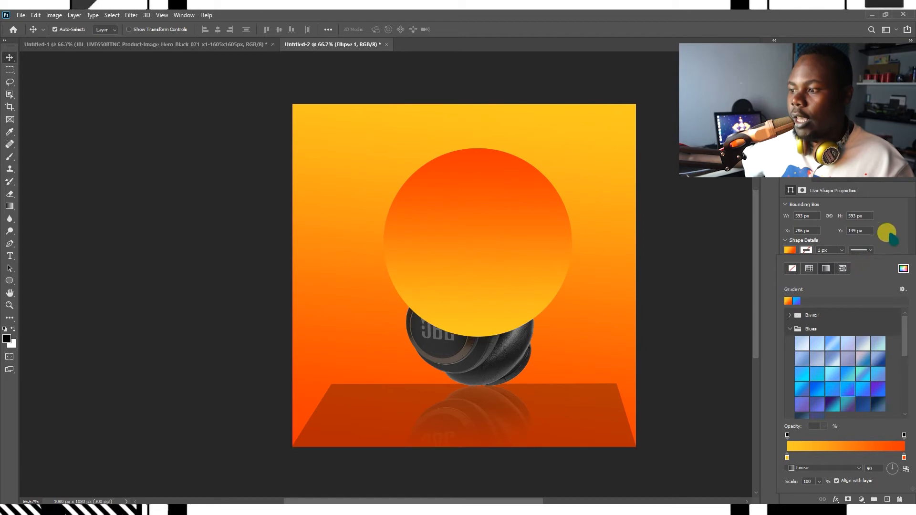
click(652, 319)
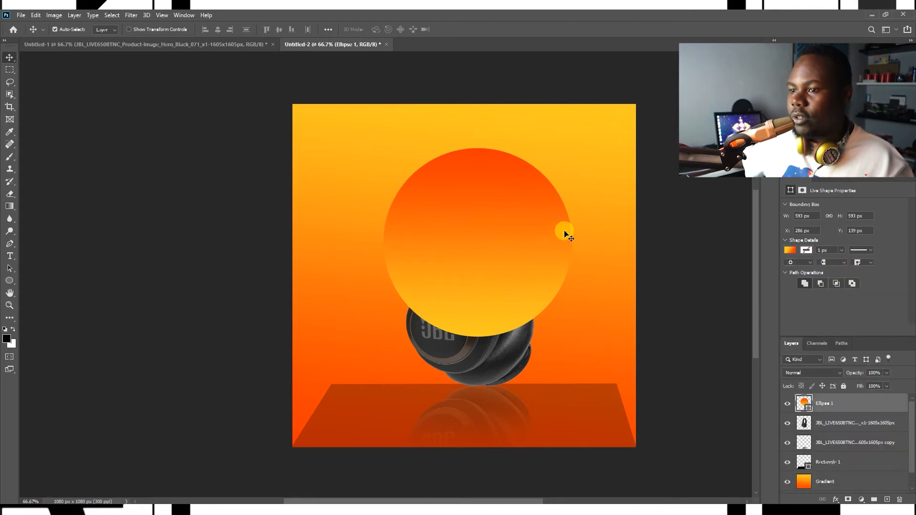
Step: Place the circle layer behind the headphones and move the circle slightly higher
drag(825, 403, 826, 432)
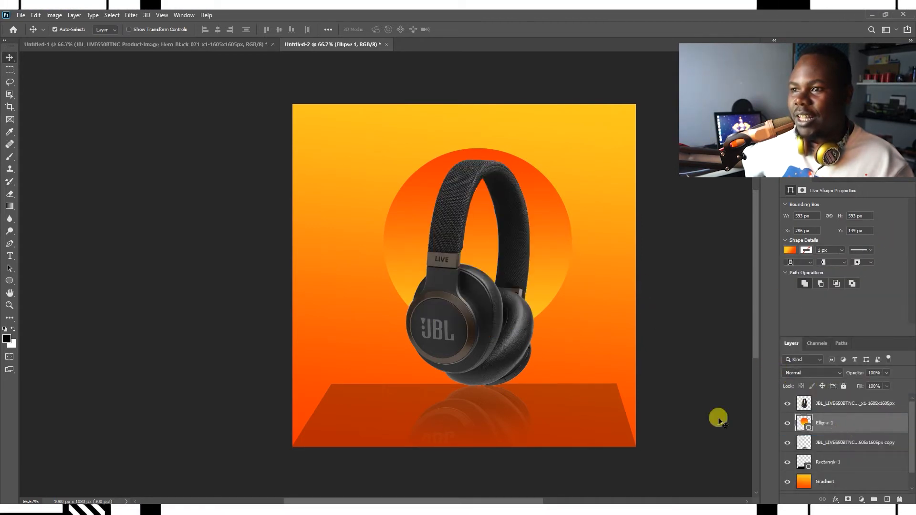
drag(531, 195, 529, 182)
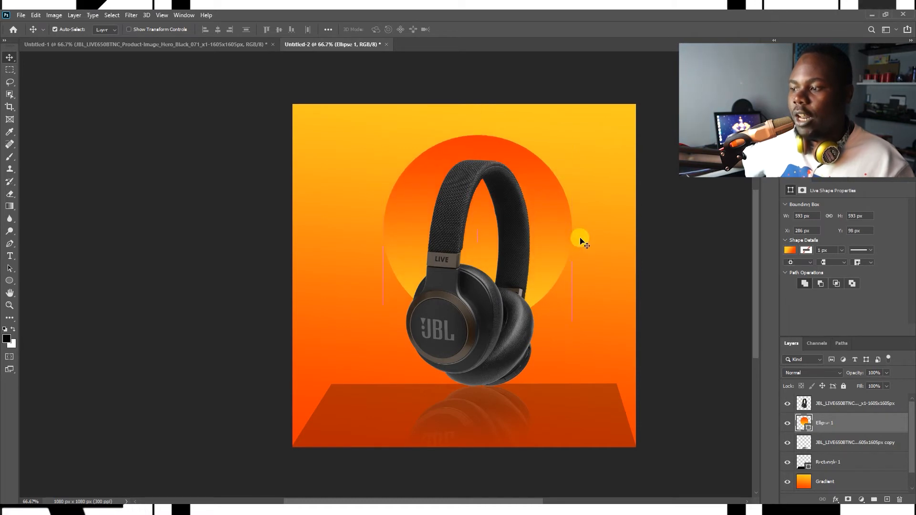
Step: Rasterize the platform layer and erase its back edge with the soft eraser so it blends into the background
click(613, 391)
right_click(841, 456)
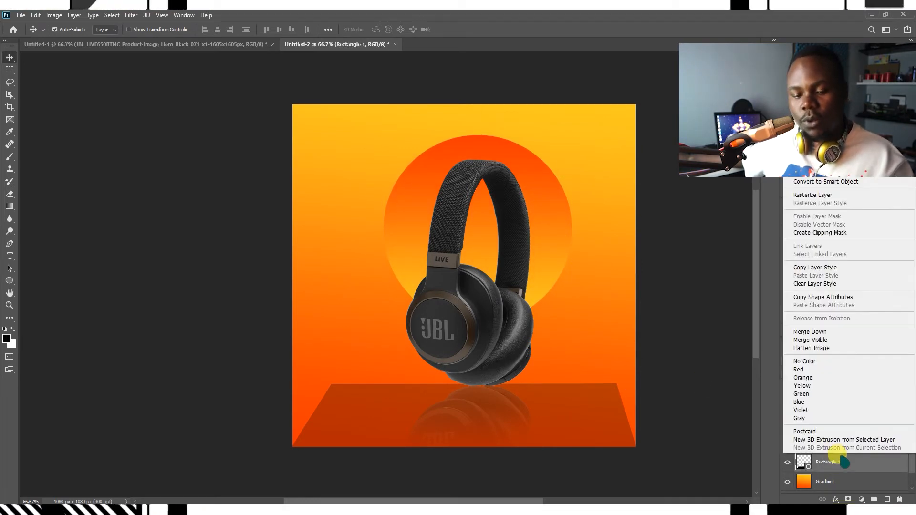
click(816, 195)
key(e)
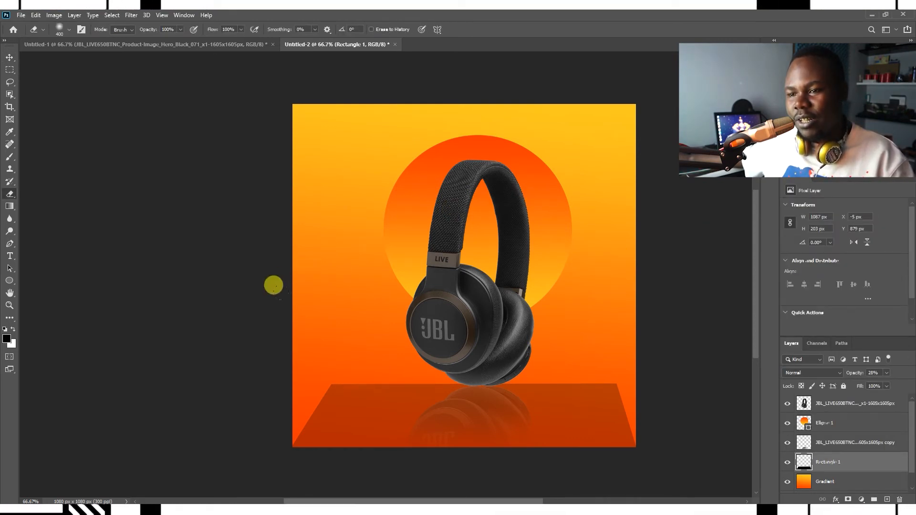
drag(369, 300, 506, 288)
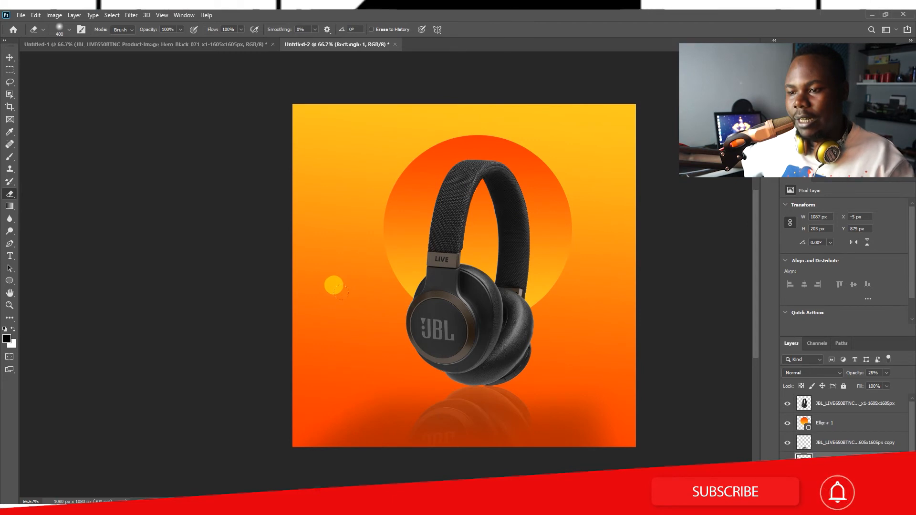
Step: Stretch the bottom rectangle layer slightly wider past the canvas's lower right corner with Free Transform
key(v)
key(ctrl+t)
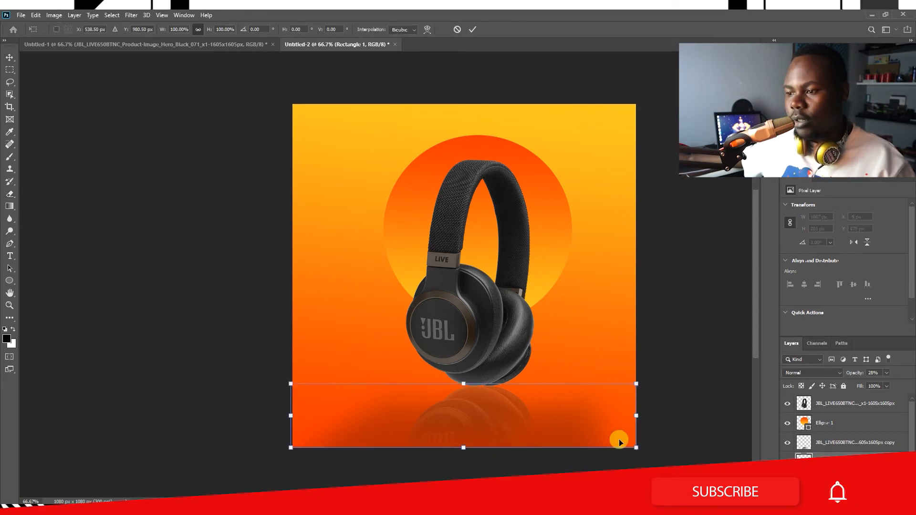
drag(636, 447, 653, 452)
key(Return)
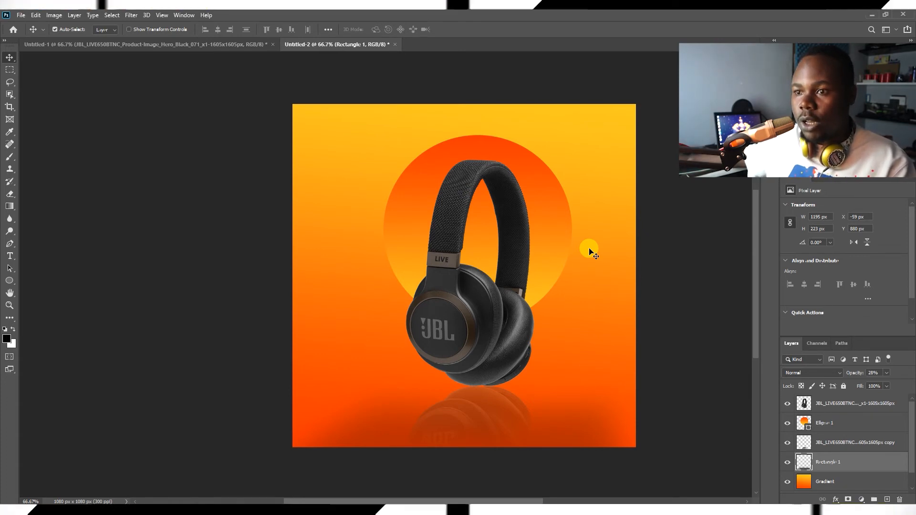
Step: Add a text layer on the left of the canvas and replace the placeholder with the headline FEEL THE BASS
key(t)
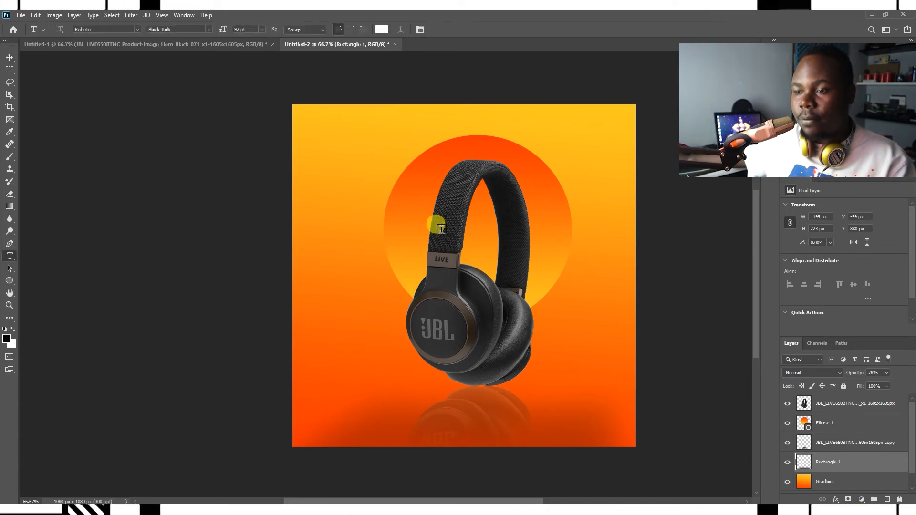
click(314, 253)
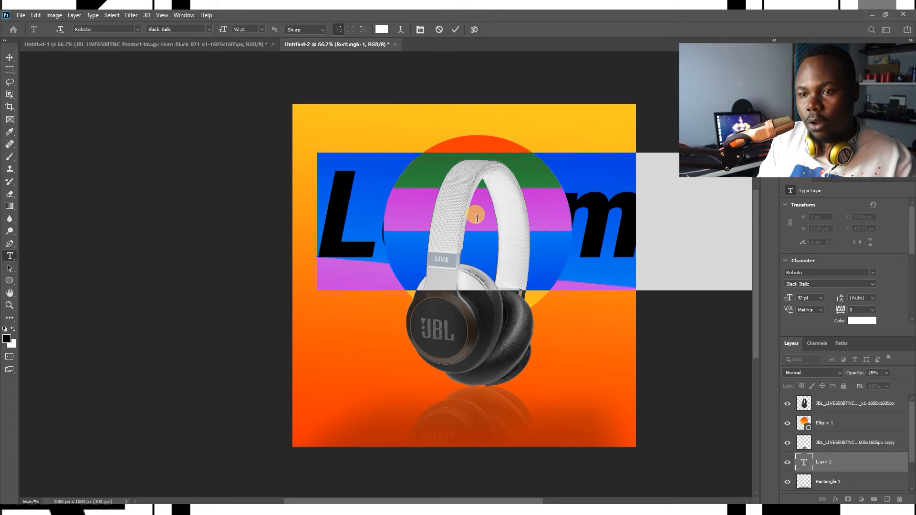
text(b)
key(ctrl+a)
key(BackSpace)
text(M)
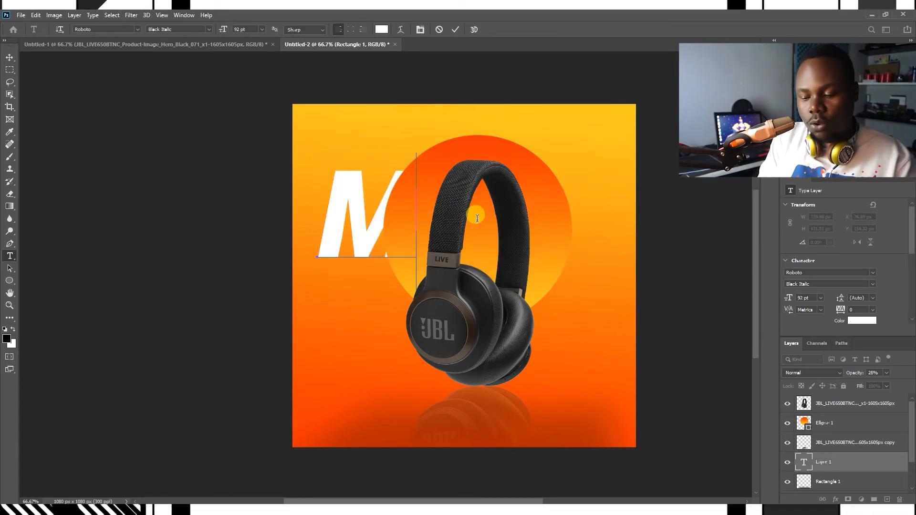
text(USIC)
key(ctrl+a)
key(BackSpace)
text(FEEL TH)
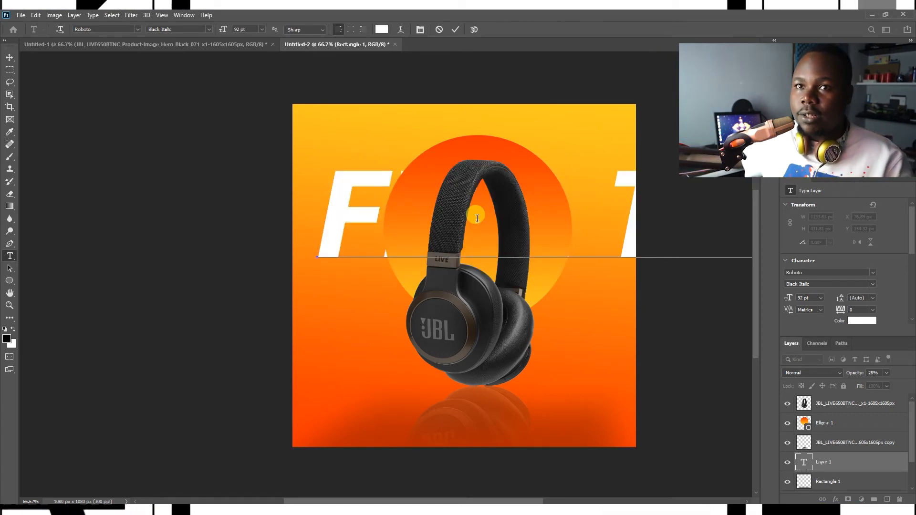
Step: Set the headline's font to Montserrat ExtraBold at 48 pt
key(ctrl+a)
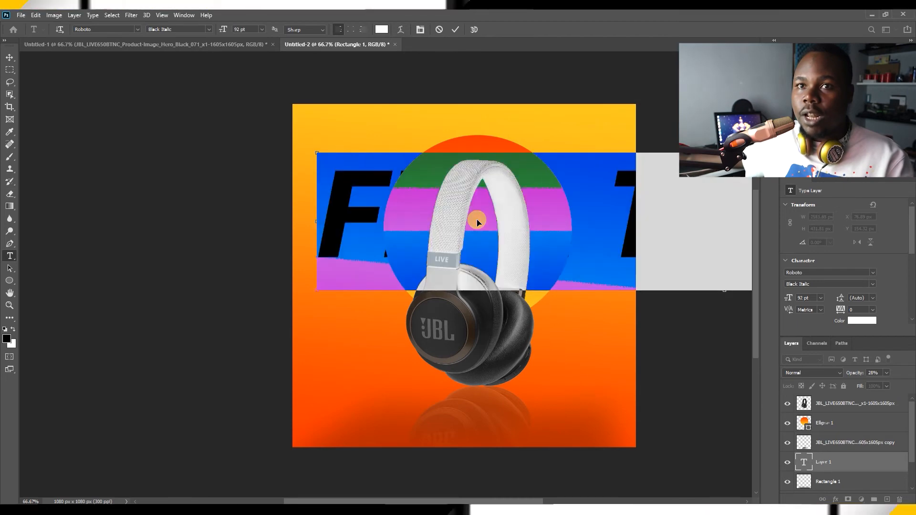
click(105, 29)
click(108, 28)
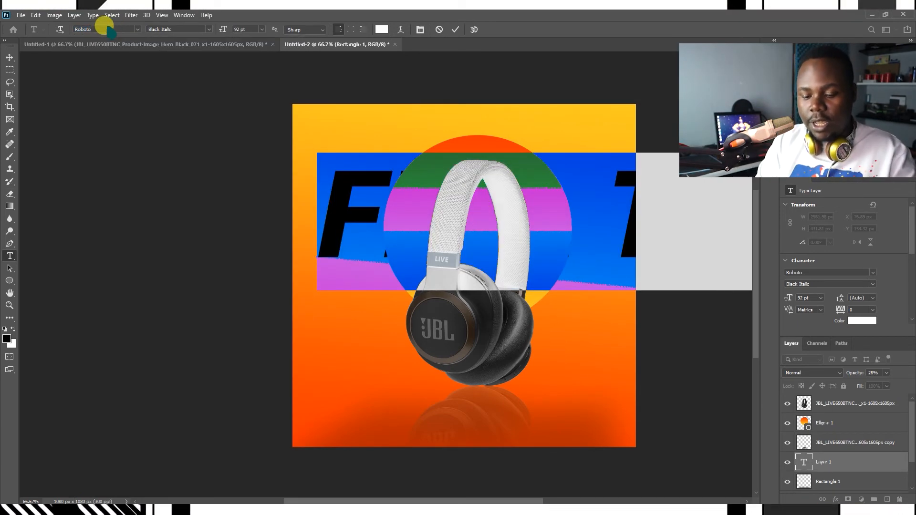
click(105, 27)
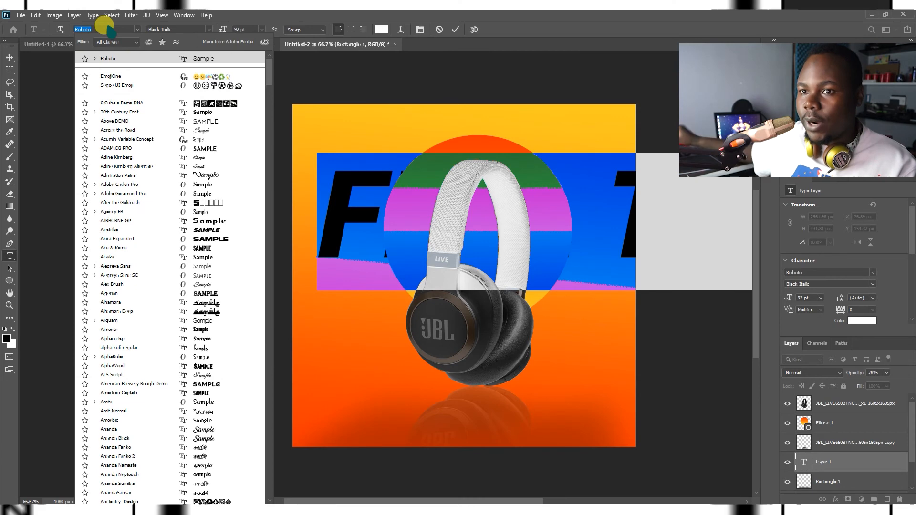
text(MONT)
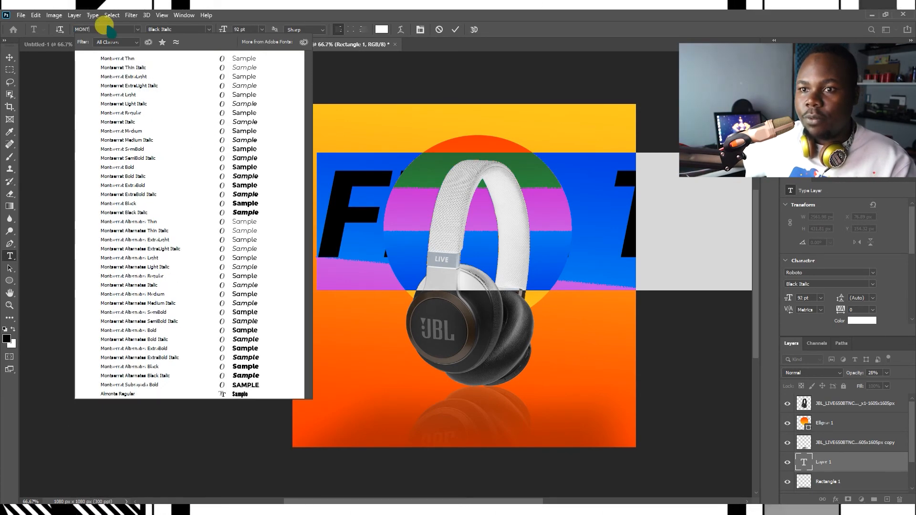
click(219, 185)
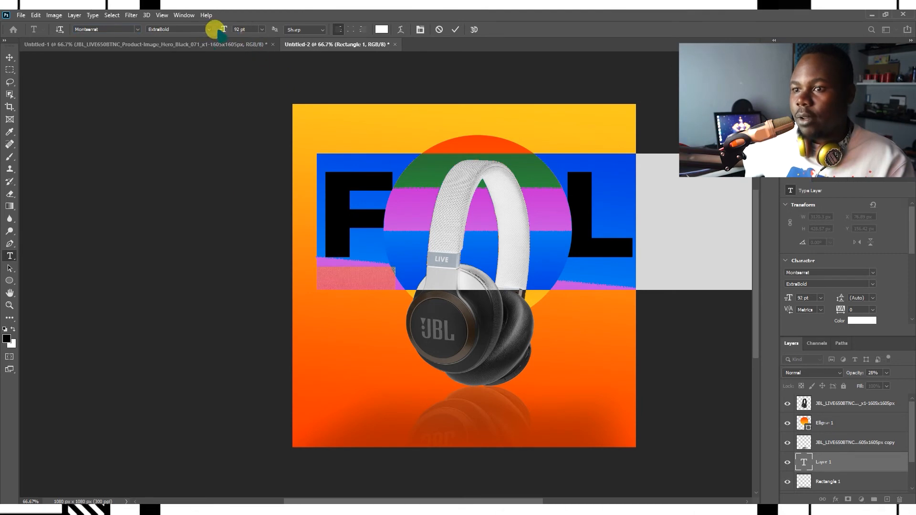
mouse_move(222, 32)
mouse_down()
mouse_move(185, 39)
mouse_move(196, 46)
mouse_move(227, 26)
mouse_up()
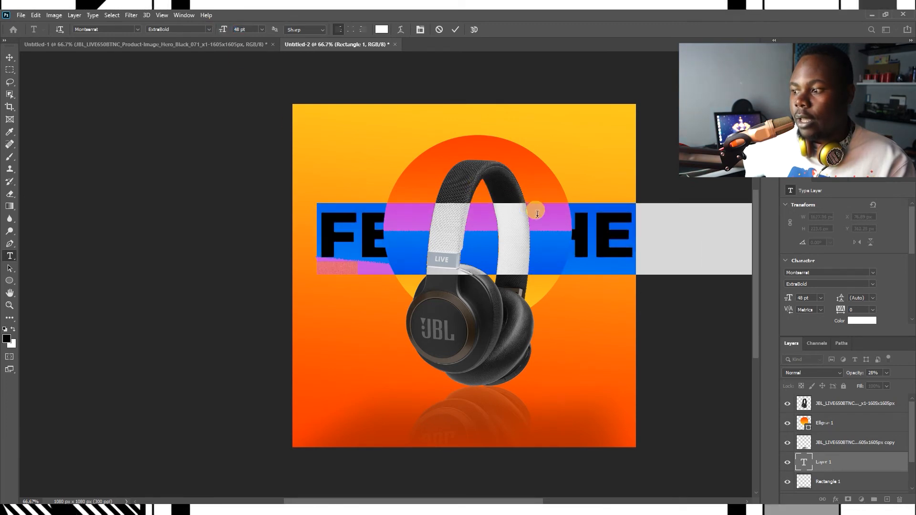
Step: Break the headline into three lines reading FEEL, THE and BASS
click(598, 238)
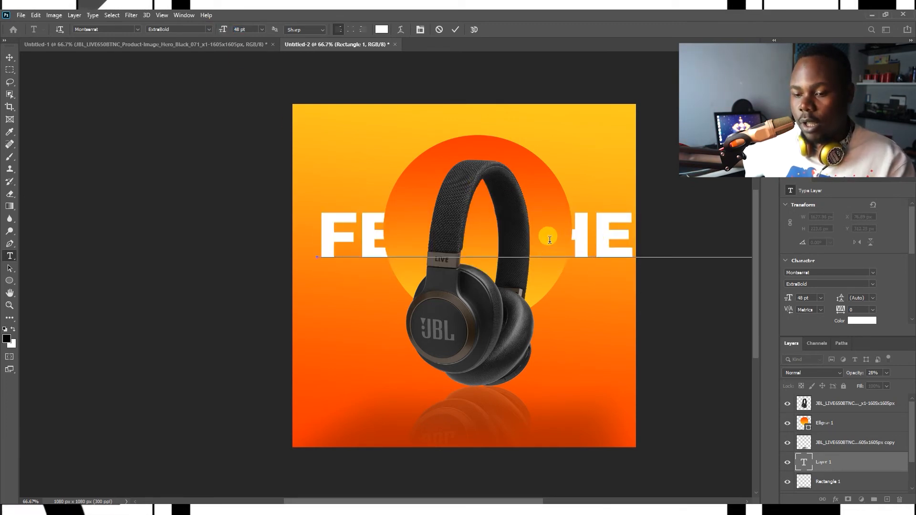
key(Return)
click(456, 299)
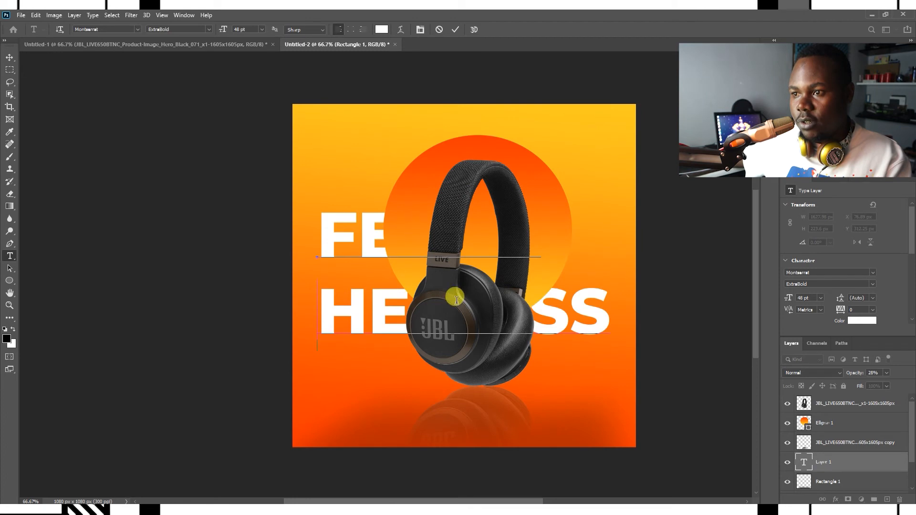
key(ctrl+z)
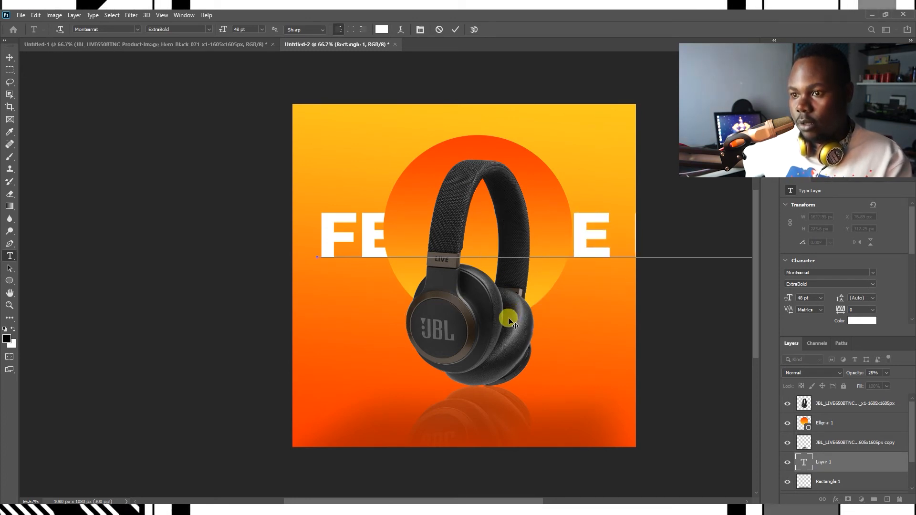
key(Return)
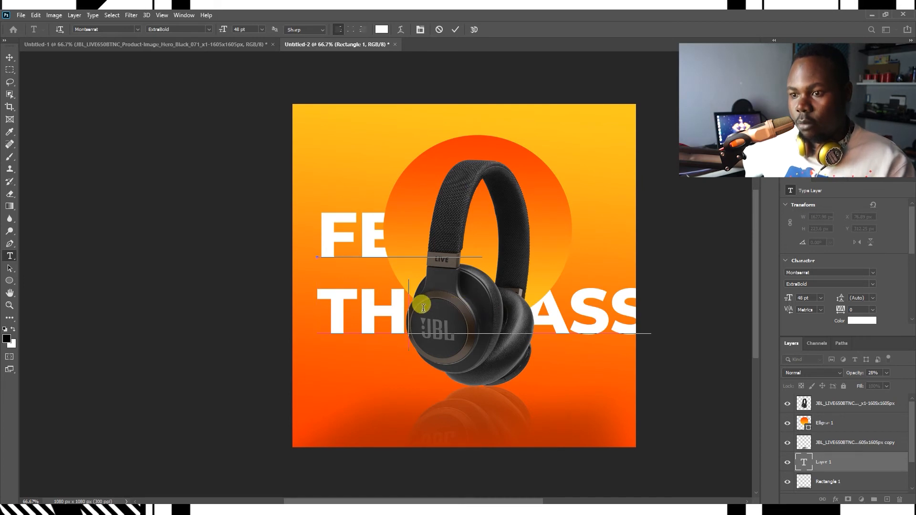
key(Return)
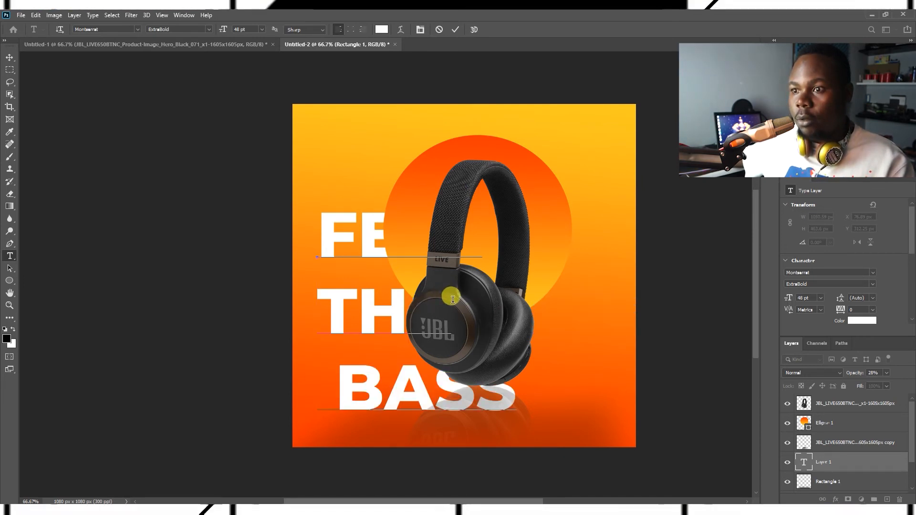
Step: Commit the text, move it to the upper left and bring its layer above the circle layer
key(ctrl+a)
click(456, 30)
key(v)
drag(427, 231, 428, 186)
key(ctrl+bracketright)
key(ctrl+bracketright)
mouse_move(414, 153)
mouse_down()
mouse_move(412, 127)
mouse_move(415, 146)
mouse_up()
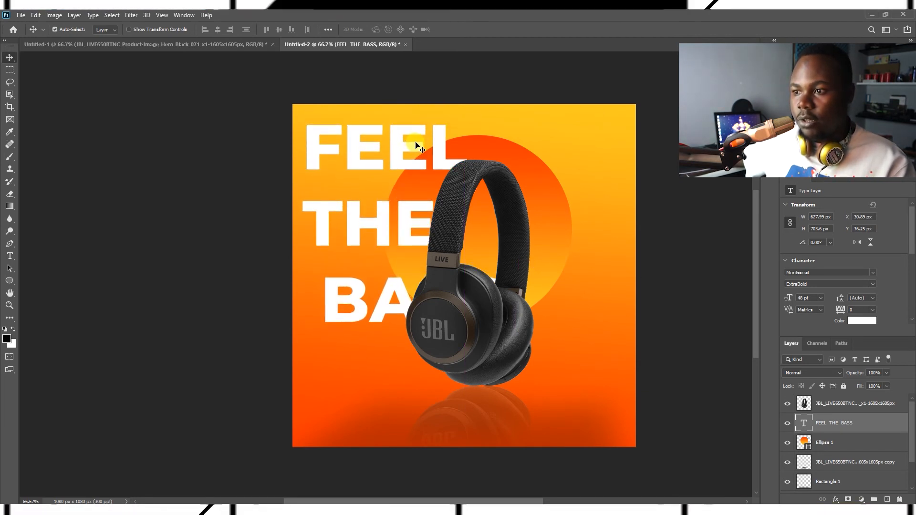
Step: Re-edit the headline so THE and BASS shift right, BASS dropping to the bottom, then reposition the text block
key(t)
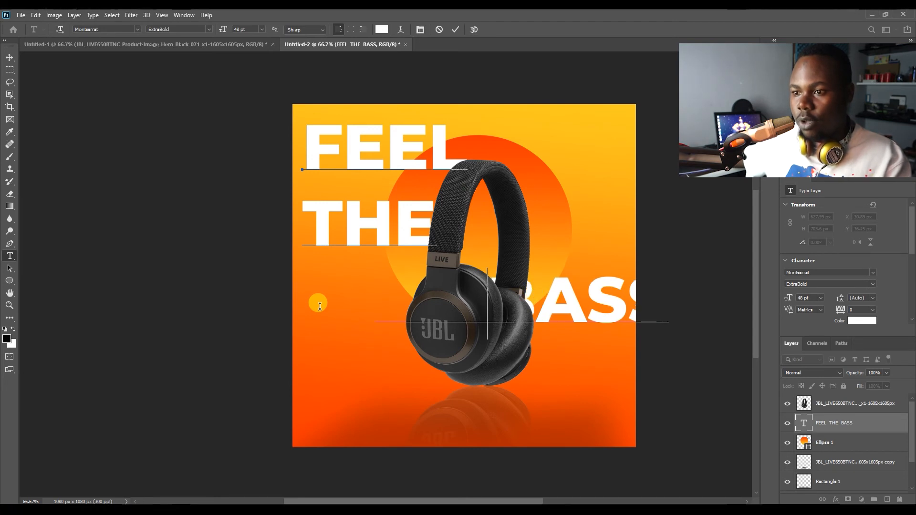
key(Left)
key(Return)
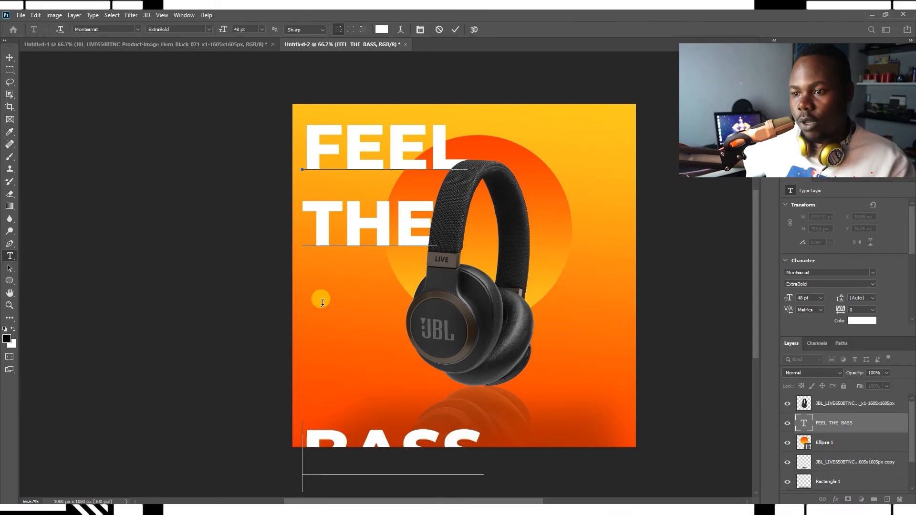
key(Return)
key(BackSpace)
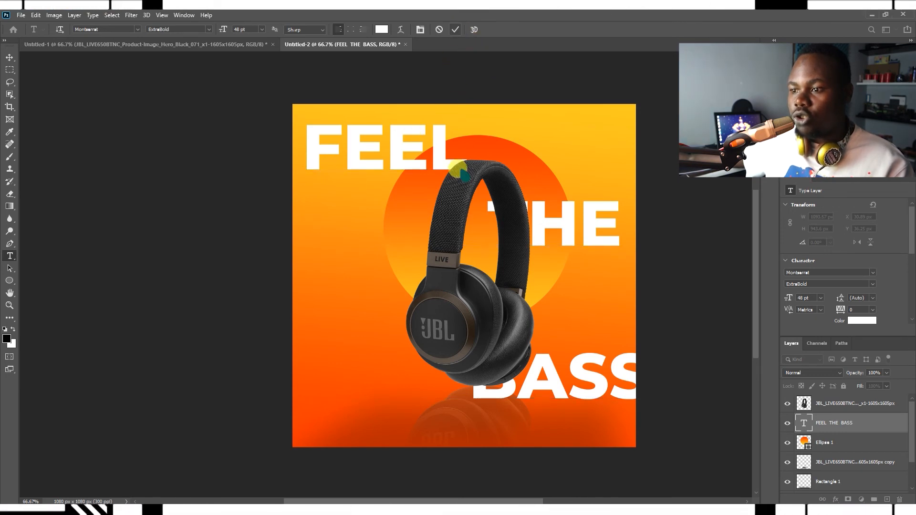
drag(578, 229, 577, 247)
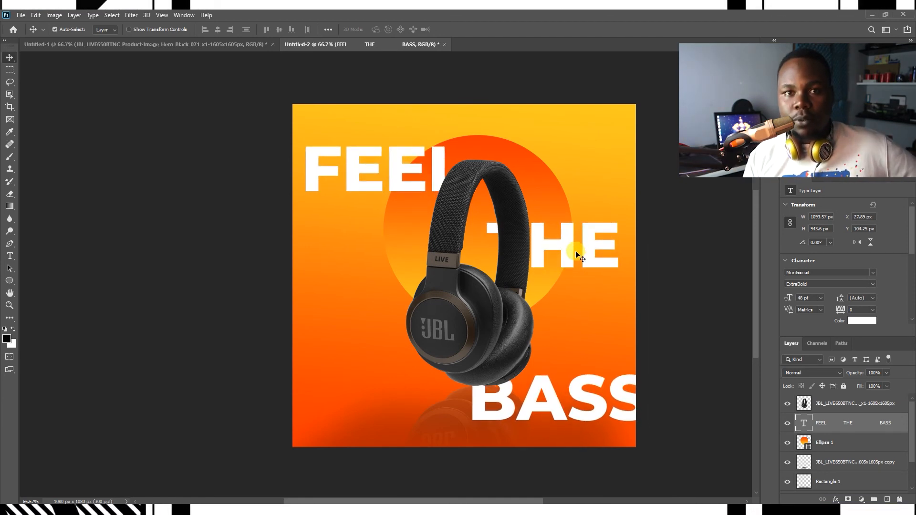